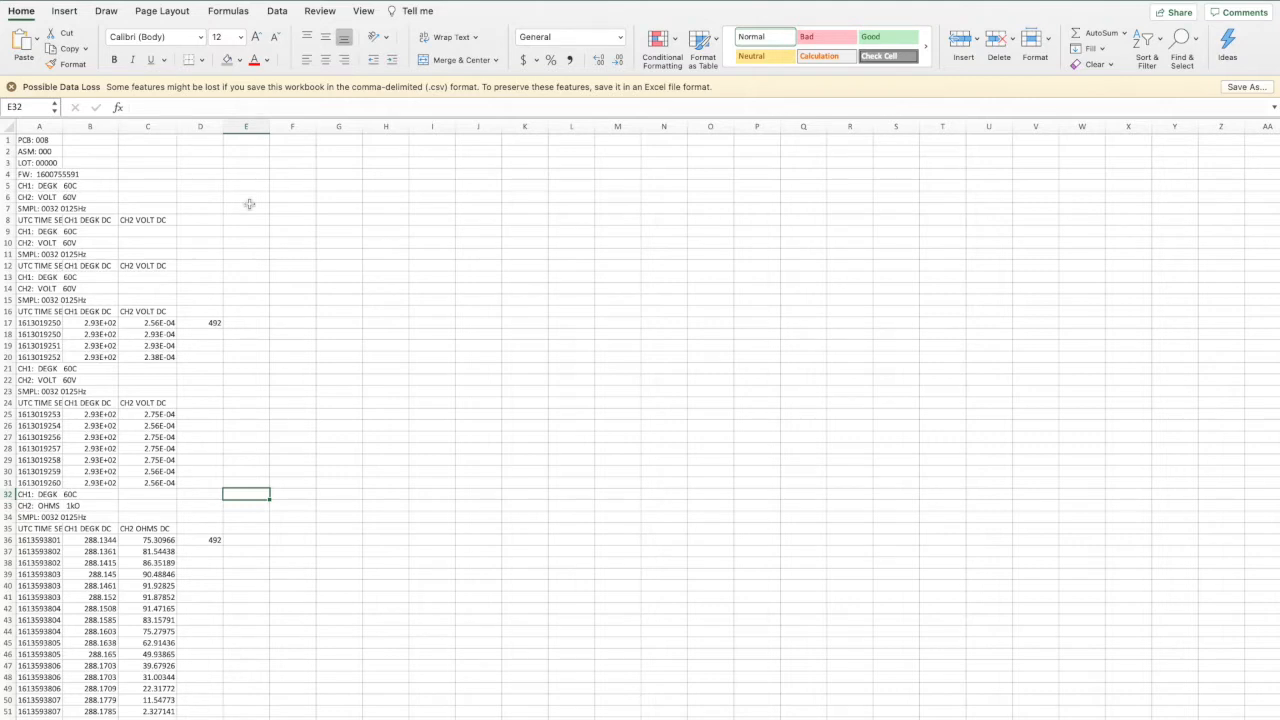
- Widen column A to fit its longest header text, UTC TIME SEC
left_click_drag(40, 140, 131, 231)
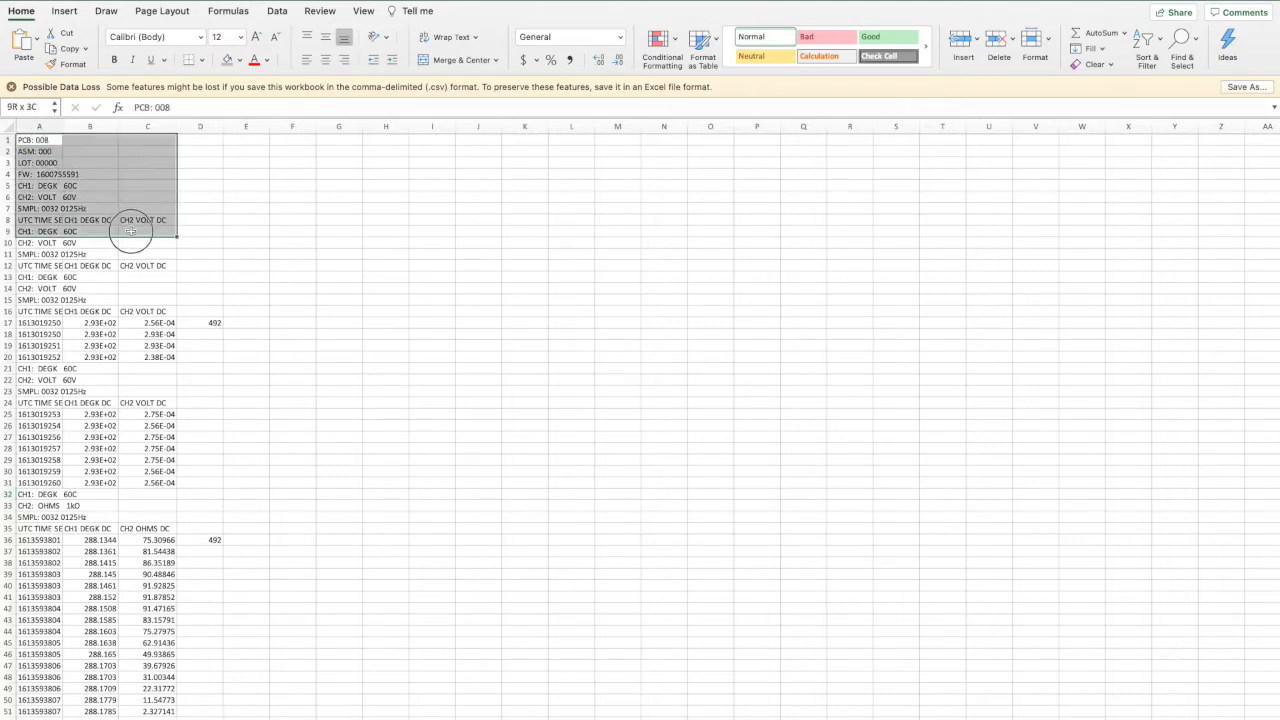
left_click(130, 220)
left_click(30, 220)
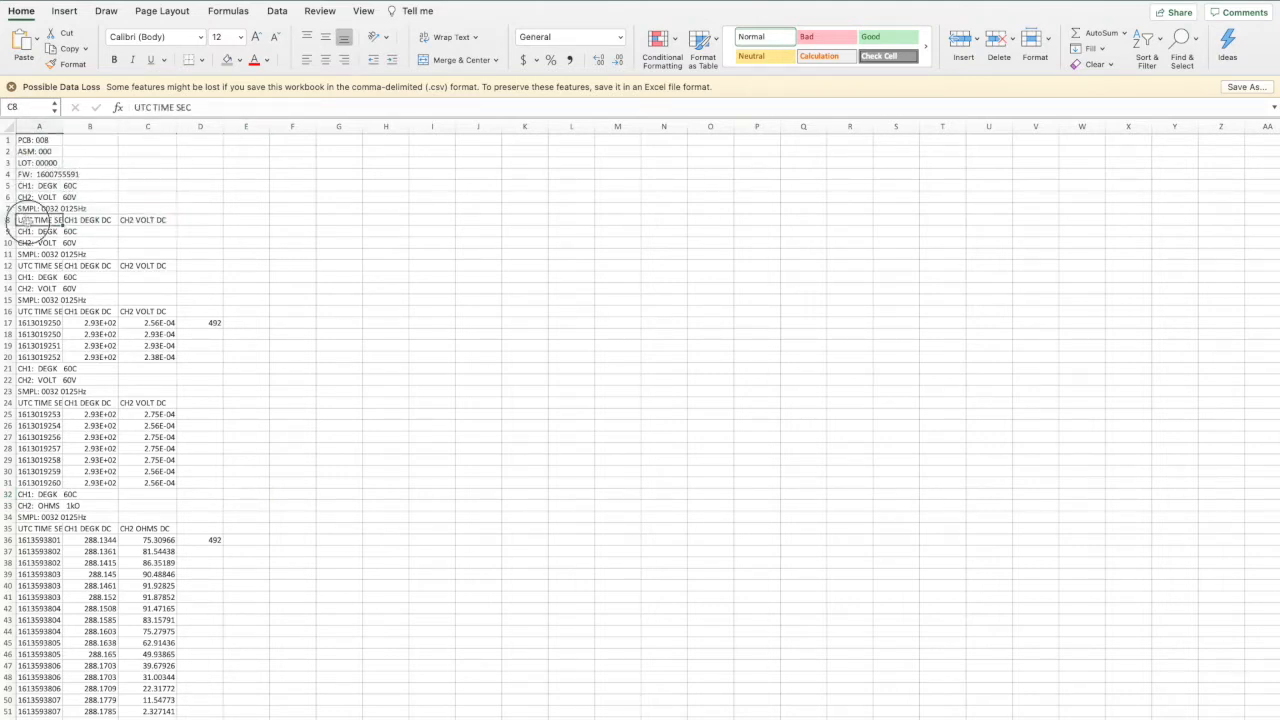
left_click_drag(30, 220, 166, 220)
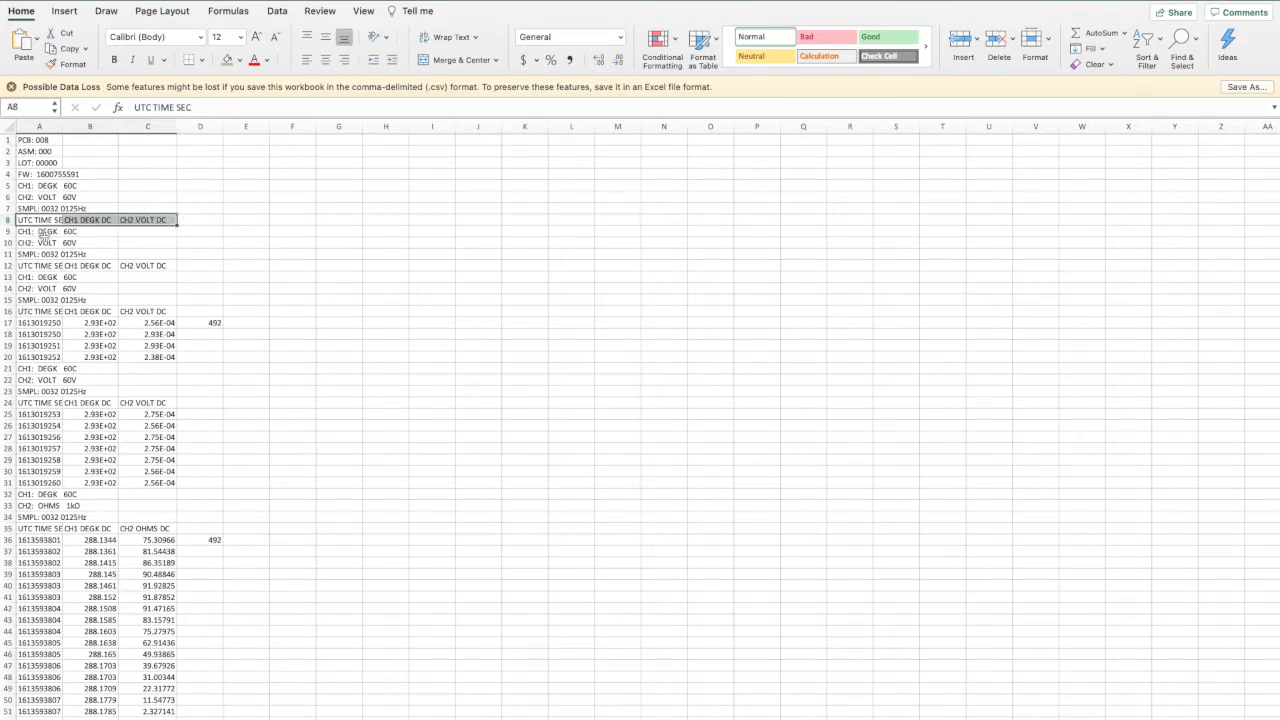
left_click(167, 300, "shift")
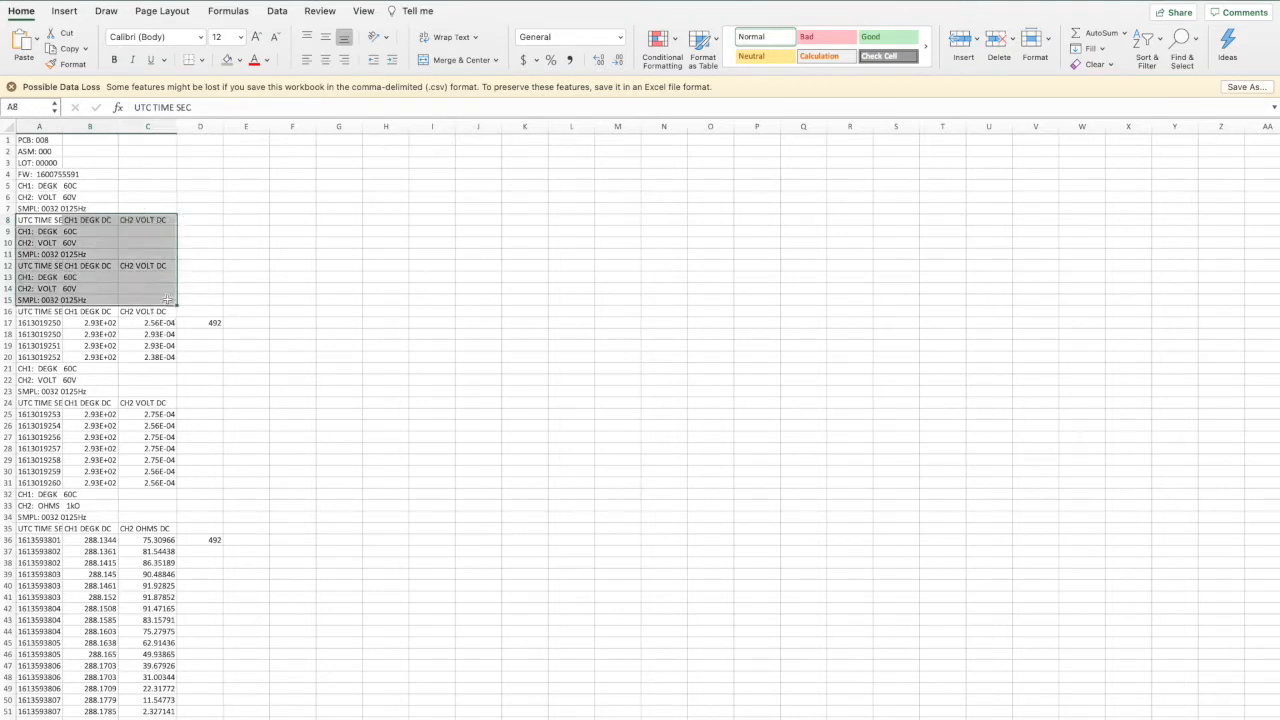
left_click_drag(62, 125, 91, 125)
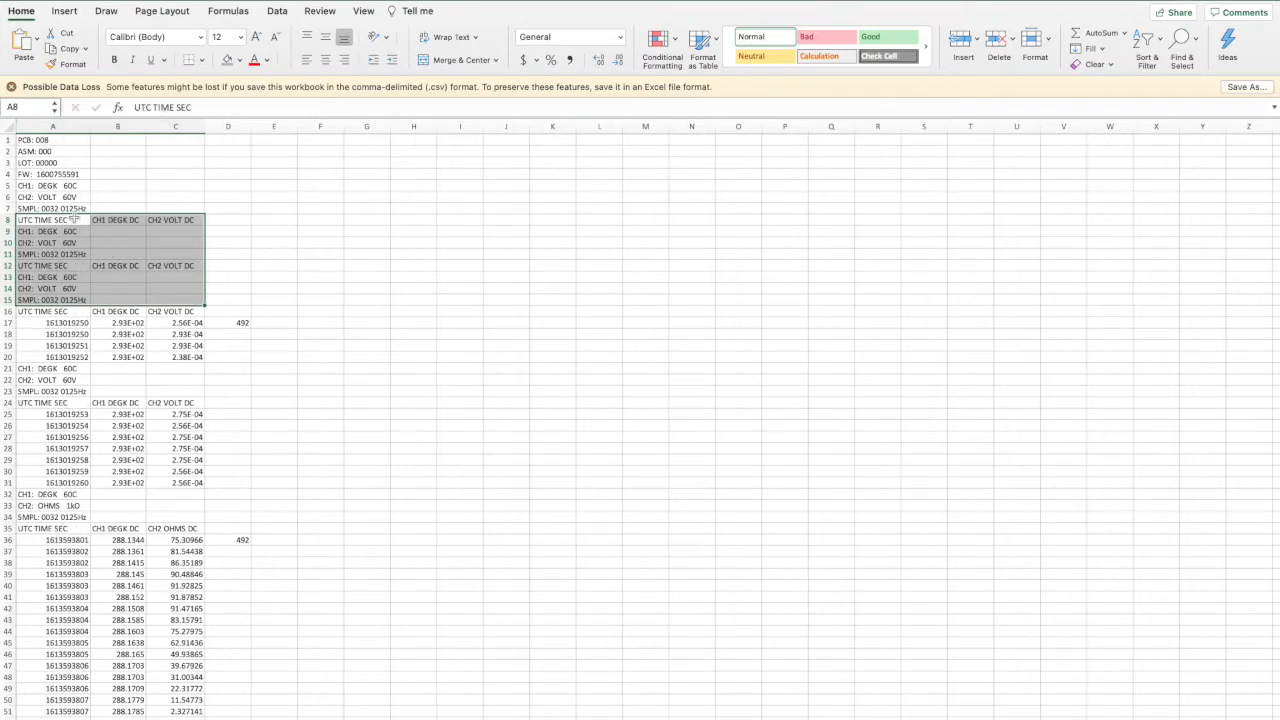
- Examine the time, CH1 and CH2 columns, and the channel and sample-rate header lines in rows 1 to 15
left_click(52, 126)
left_click(115, 128)
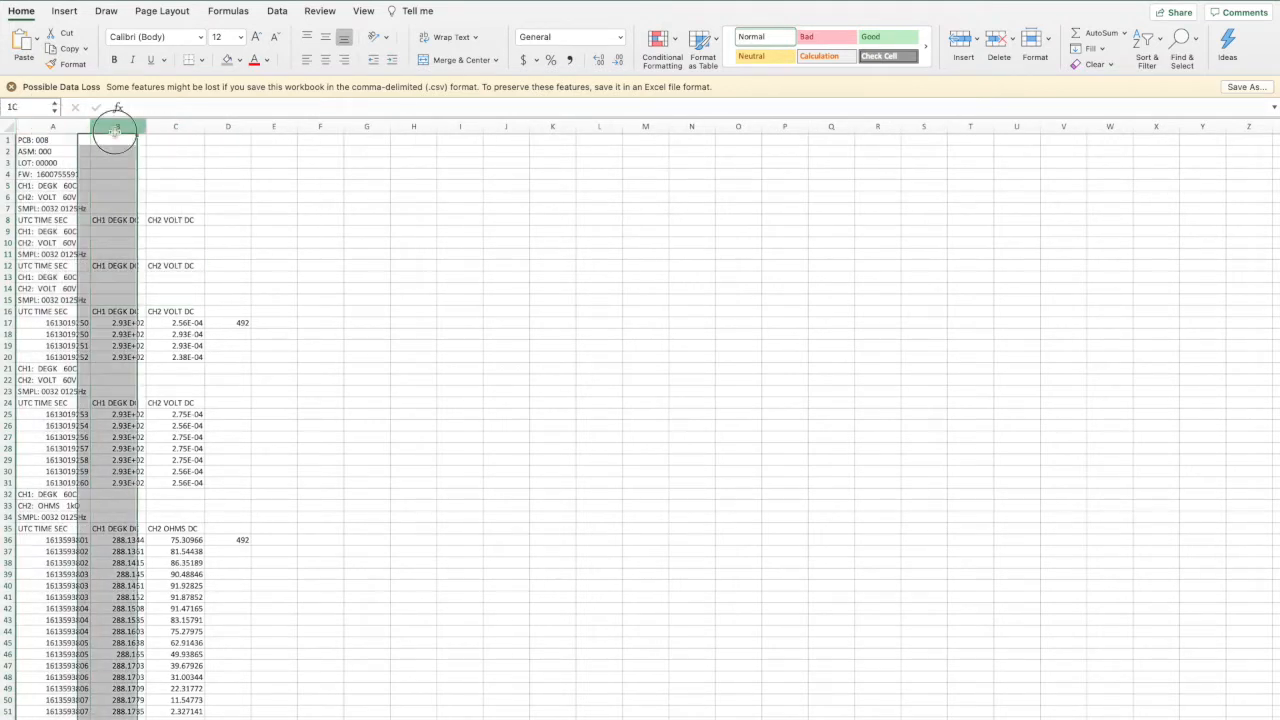
left_click(184, 126)
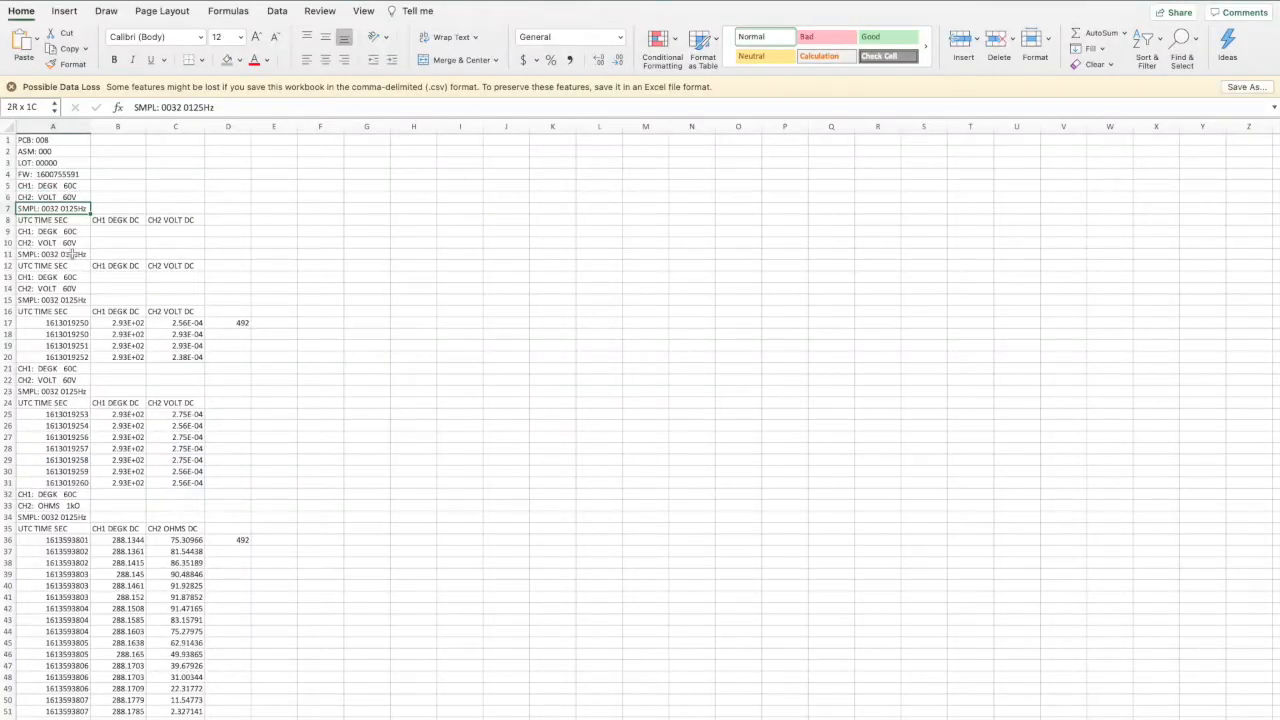
key("Up")
key("Up")
key("shift+Down")
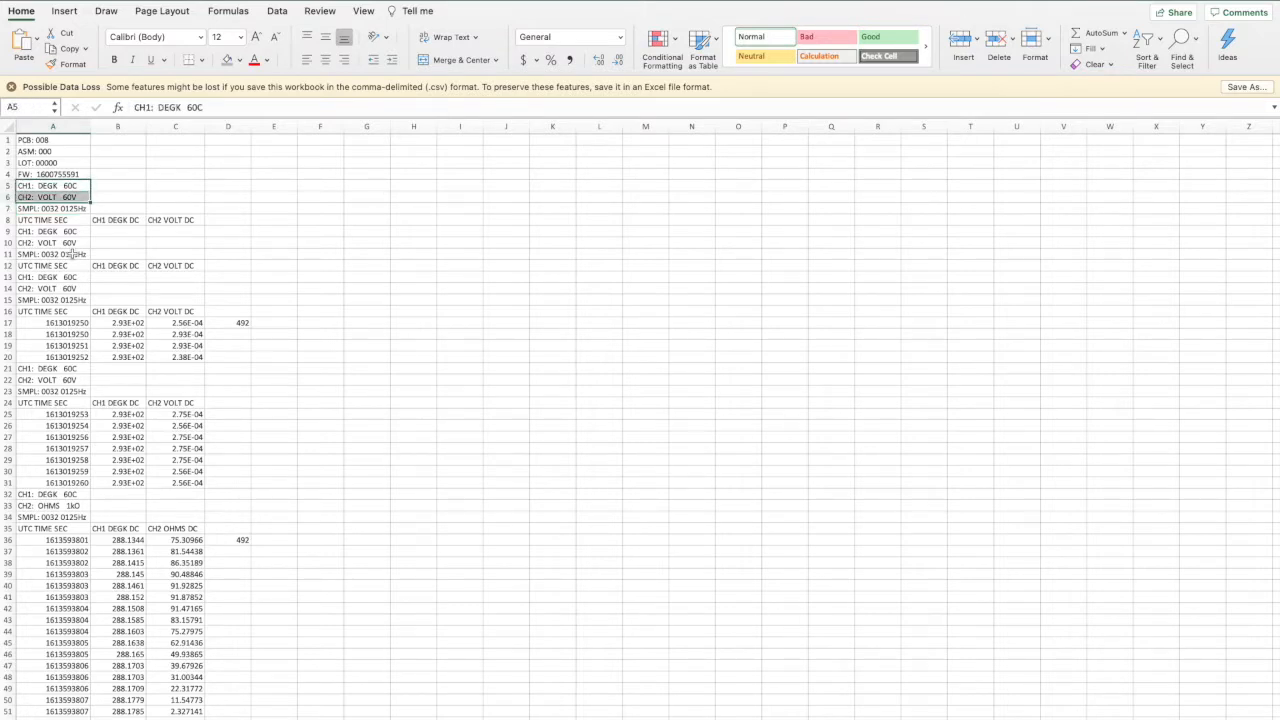
key("Down")
key("Down")
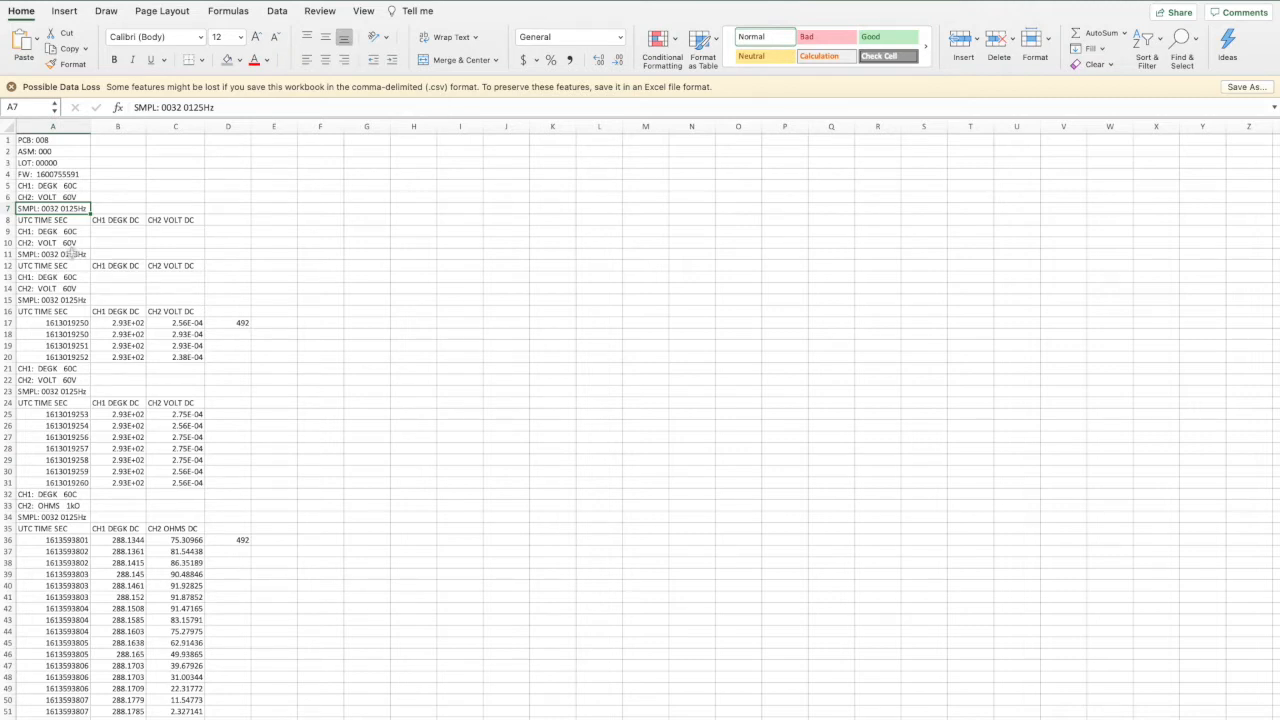
left_click_drag(175, 254, 20, 205)
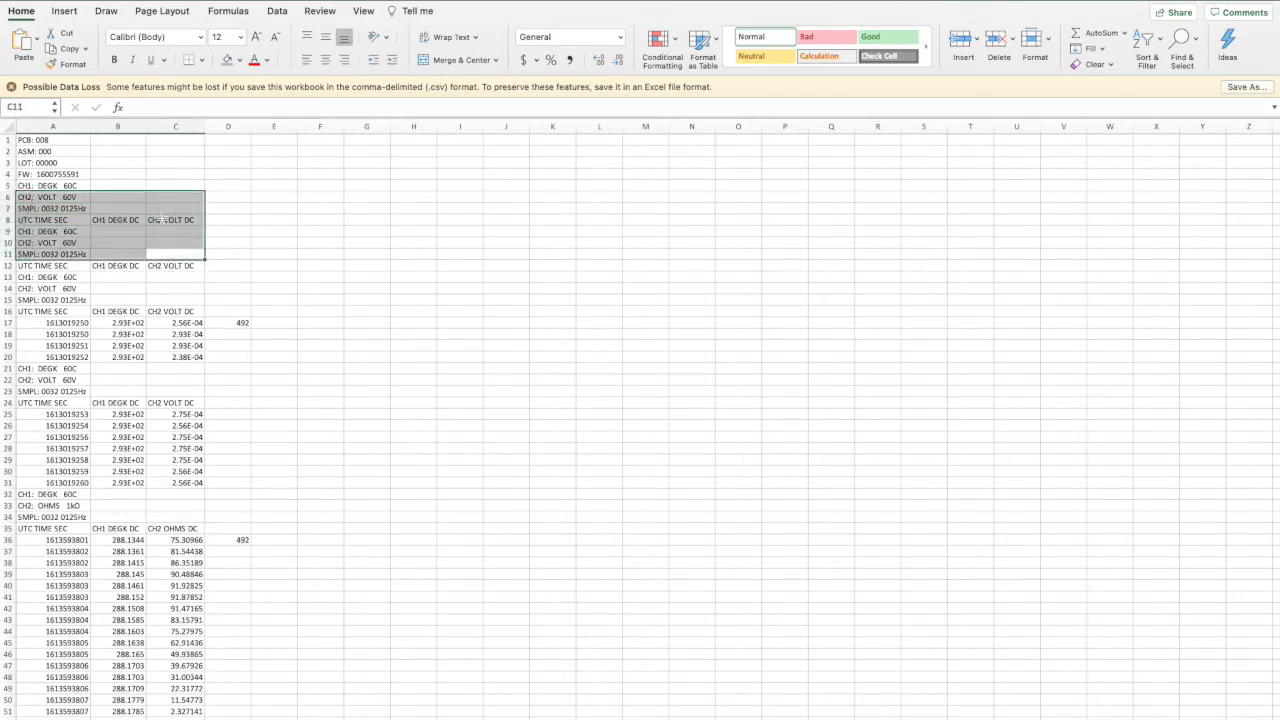
left_click(152, 219)
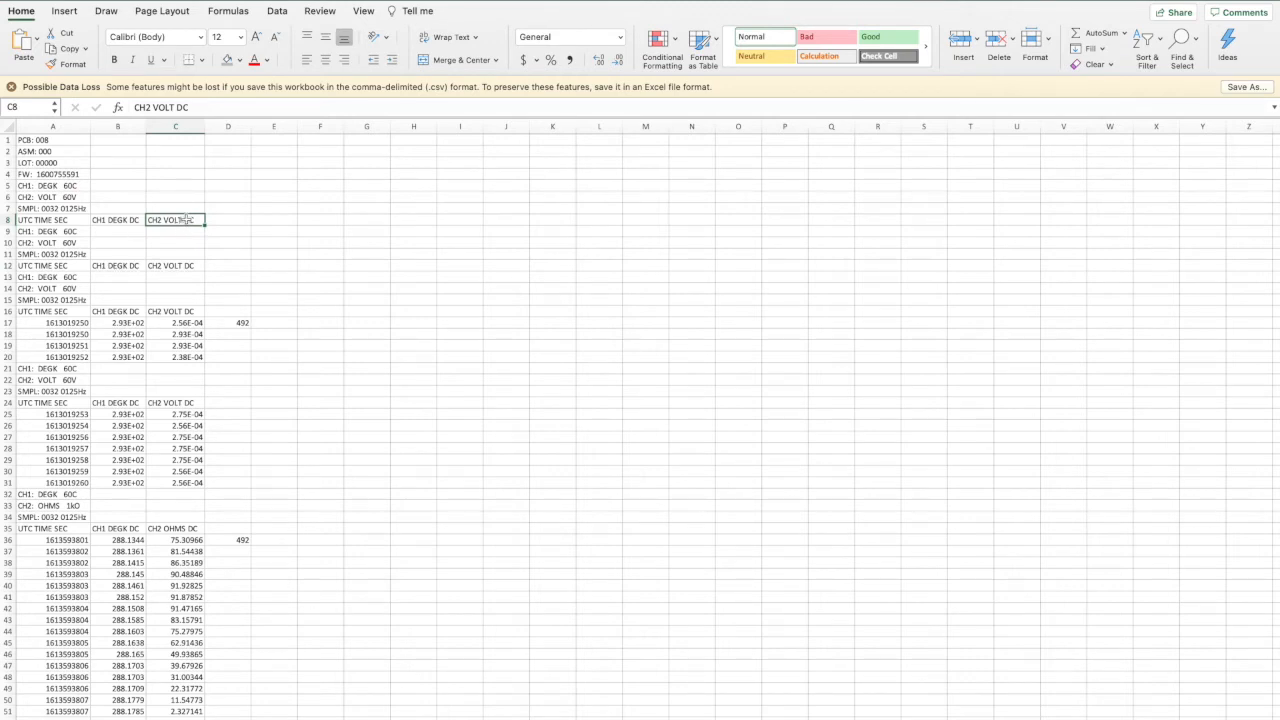
left_click_drag(43, 143, 195, 297)
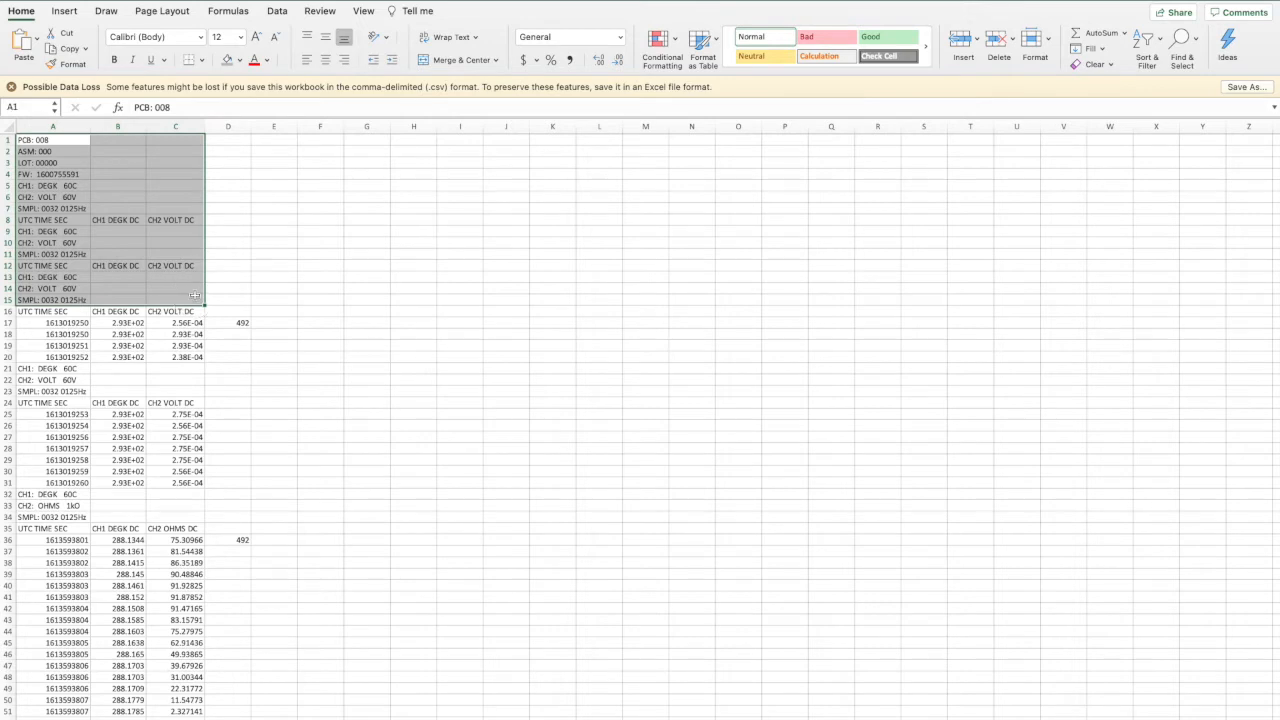
- Clear the old voltage logging blocks in A5:C31, and delete the emptied rows 5 to 31 entirely
left_click_drag(200, 493, 197, 476)
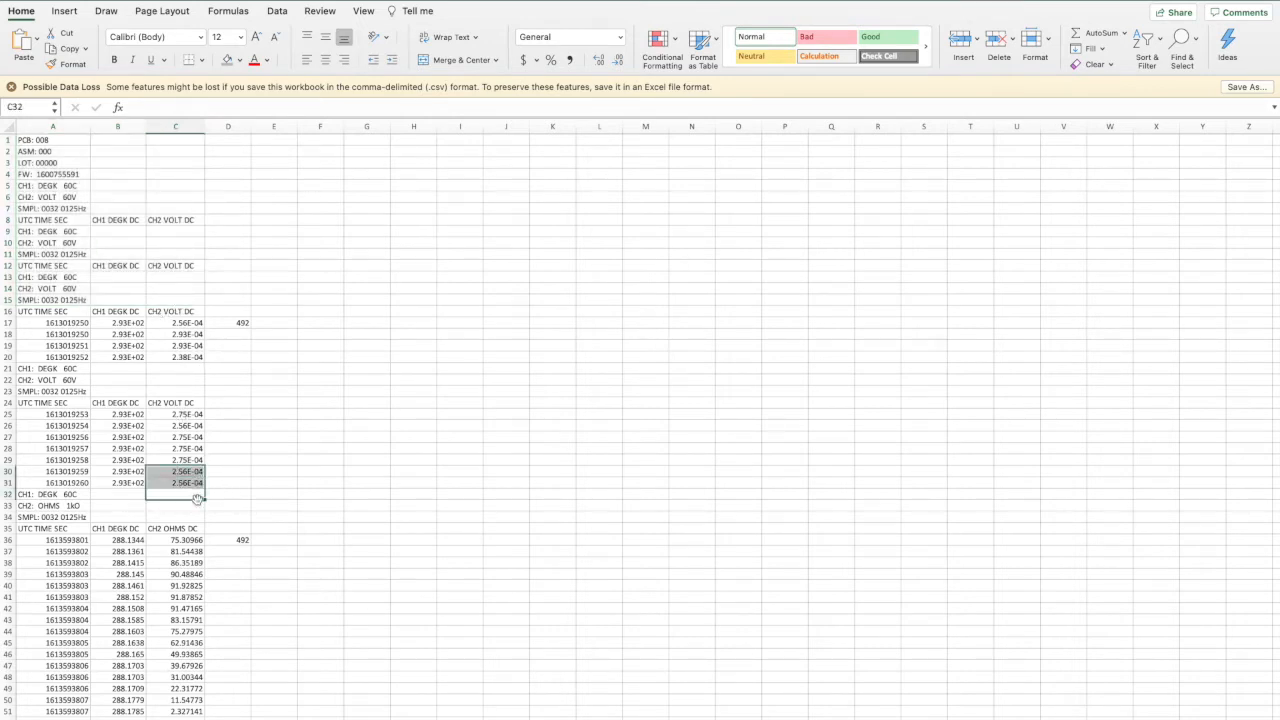
left_click(201, 481)
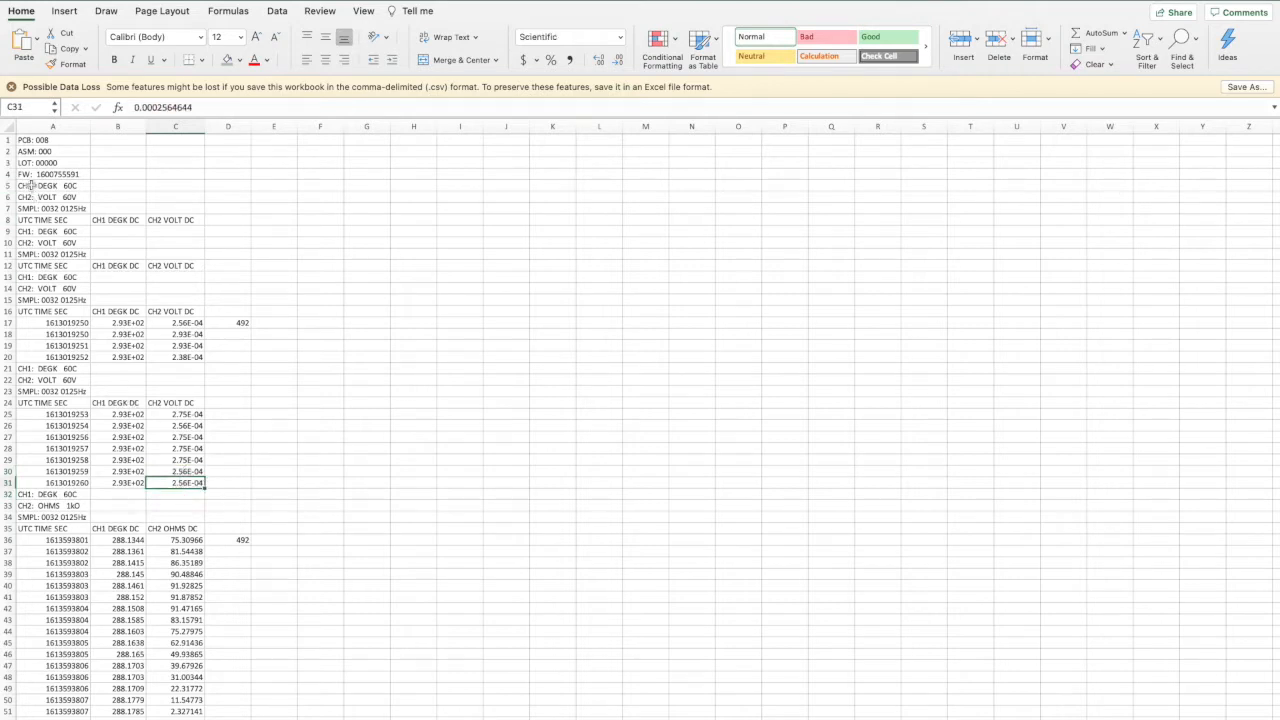
left_click(28, 220, "shift")
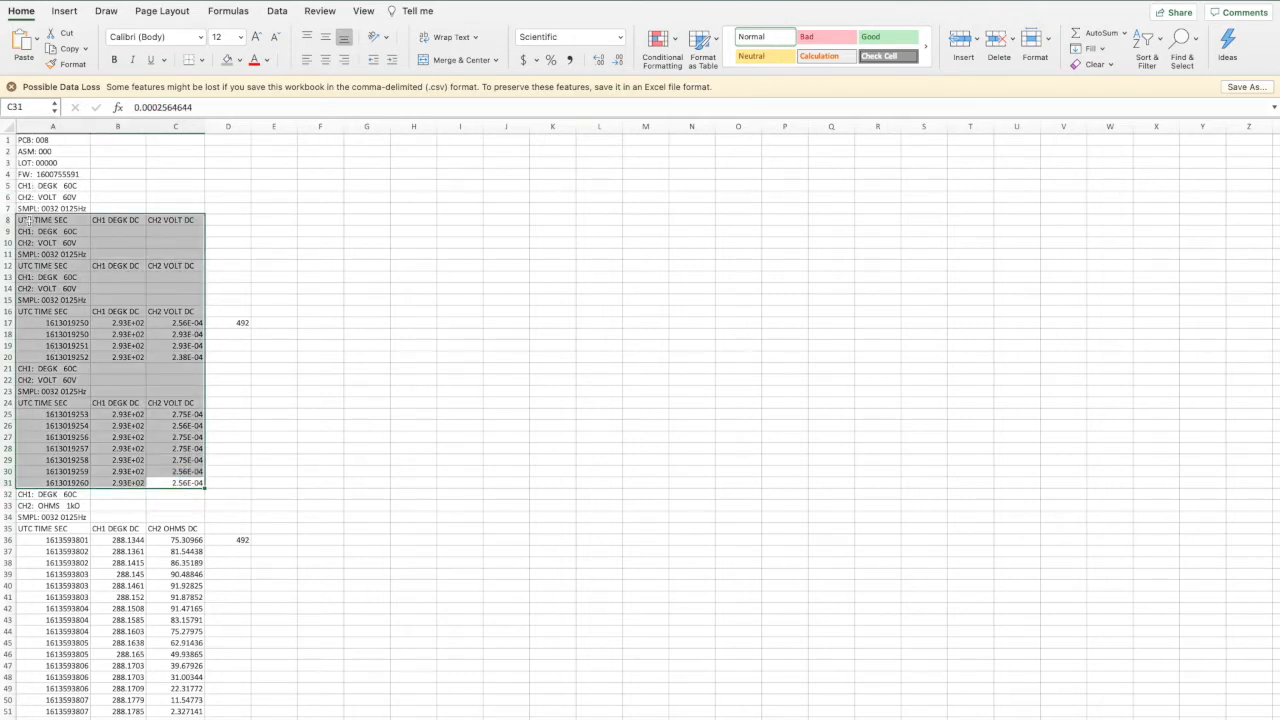
key("Delete")
key("shift+Up")
key("shift+Up")
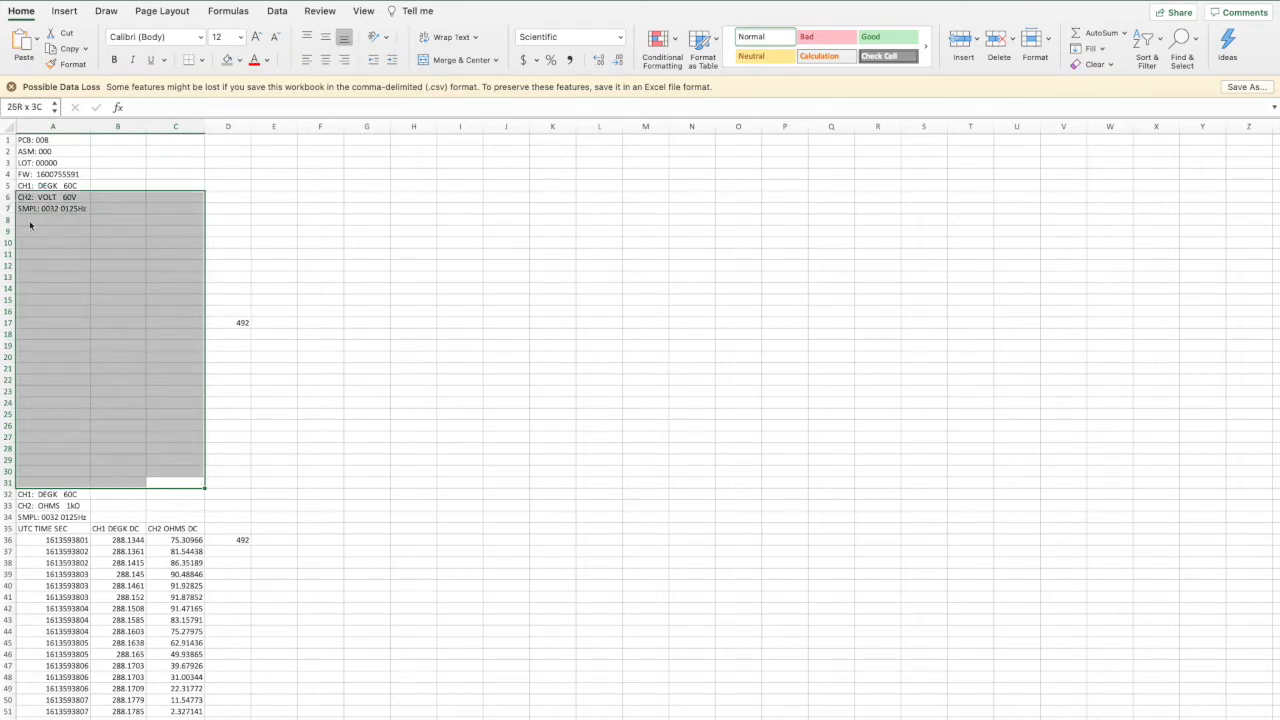
key("shift+Up")
key("Delete")
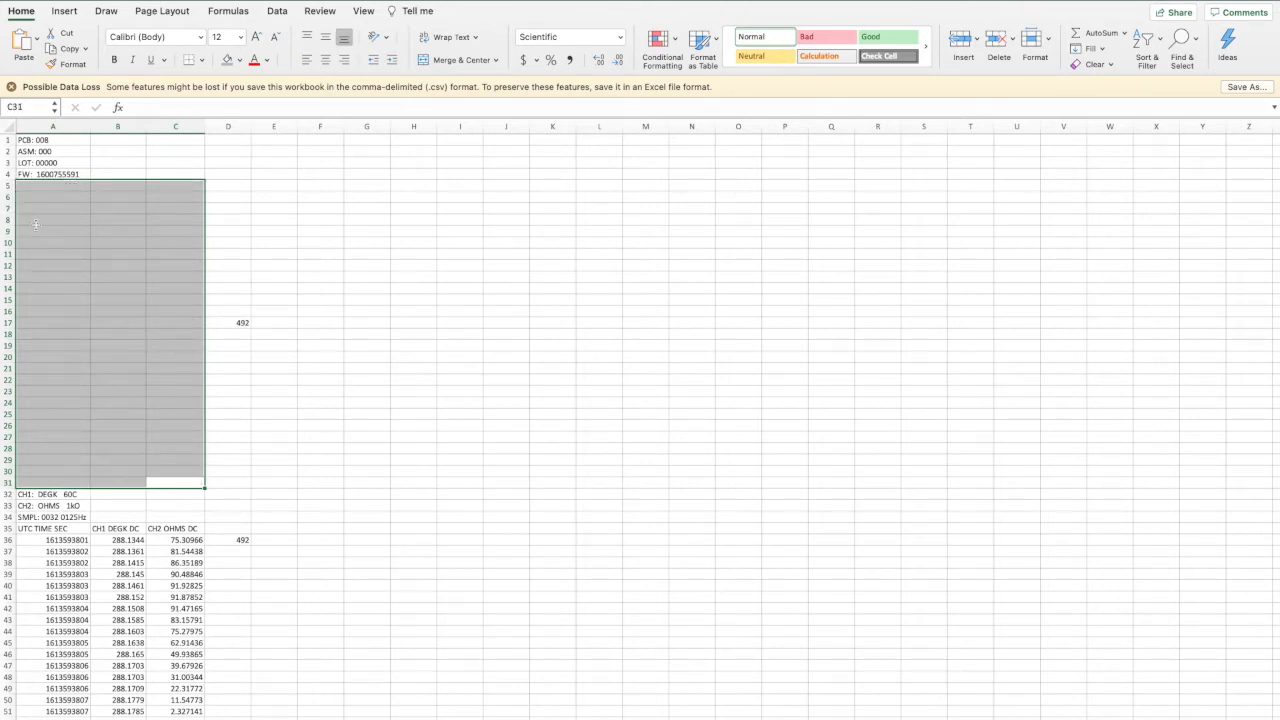
left_click_drag(8, 185, 20, 480)
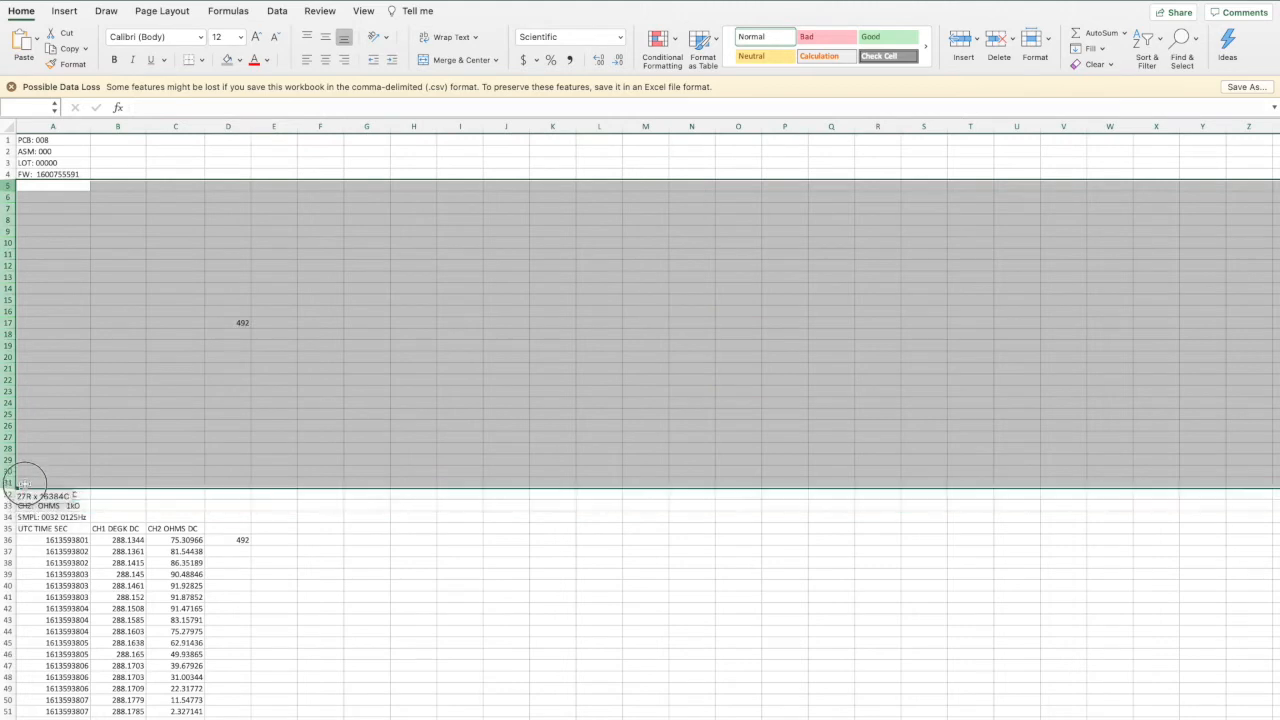
right_click(20, 480)
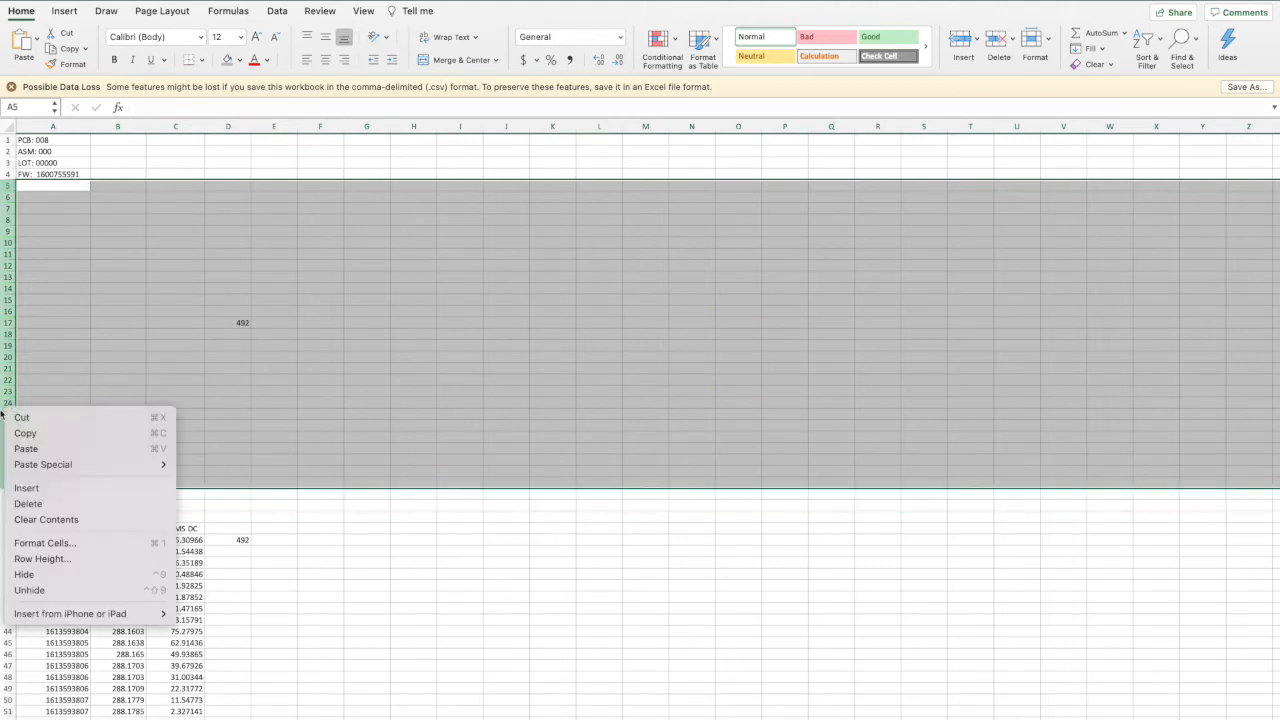
left_click(48, 503)
left_click(70, 185)
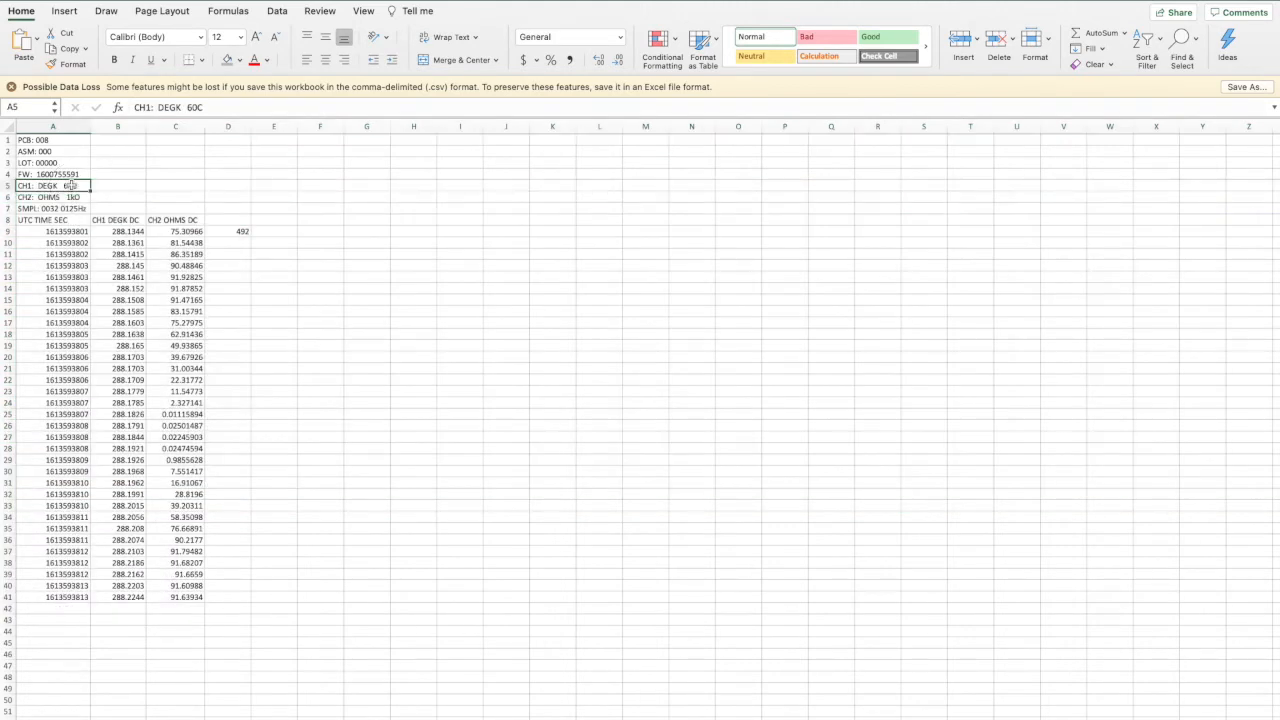
- Delete the four device information rows (PCB, ASM, LOT and FW) above the channel settings
left_click_drag(60, 145, 58, 170)
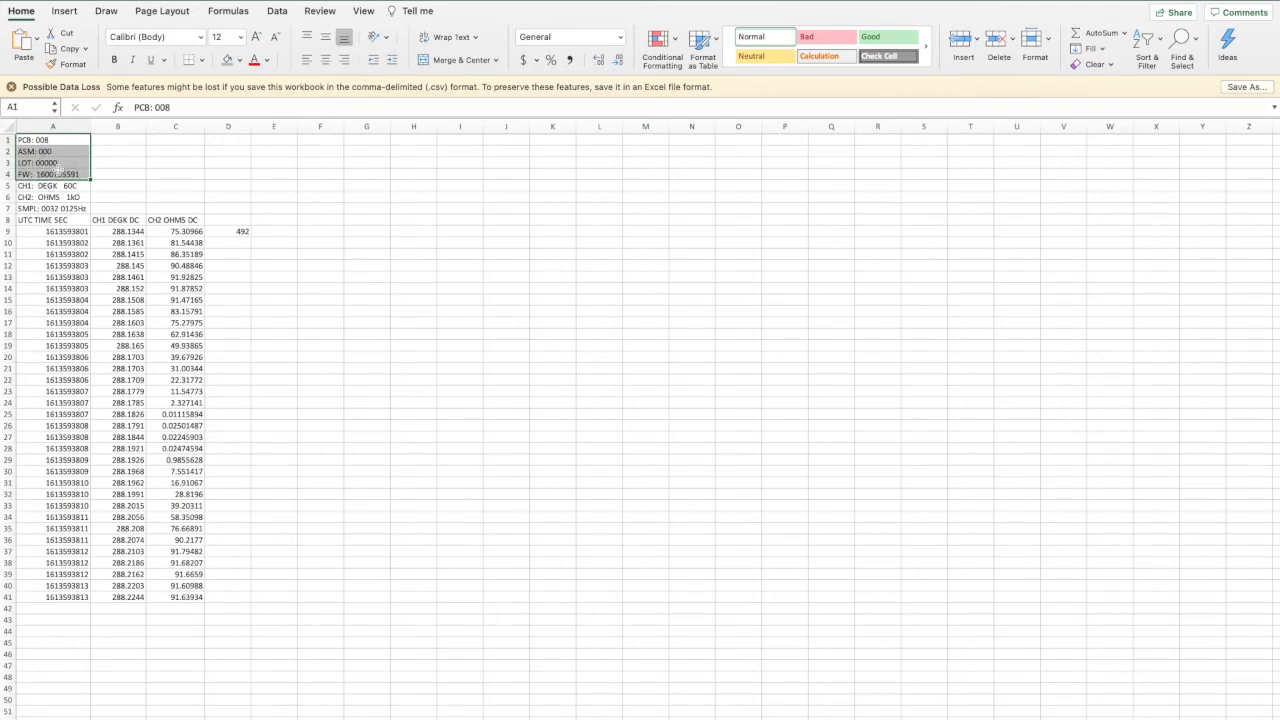
right_click(14, 140)
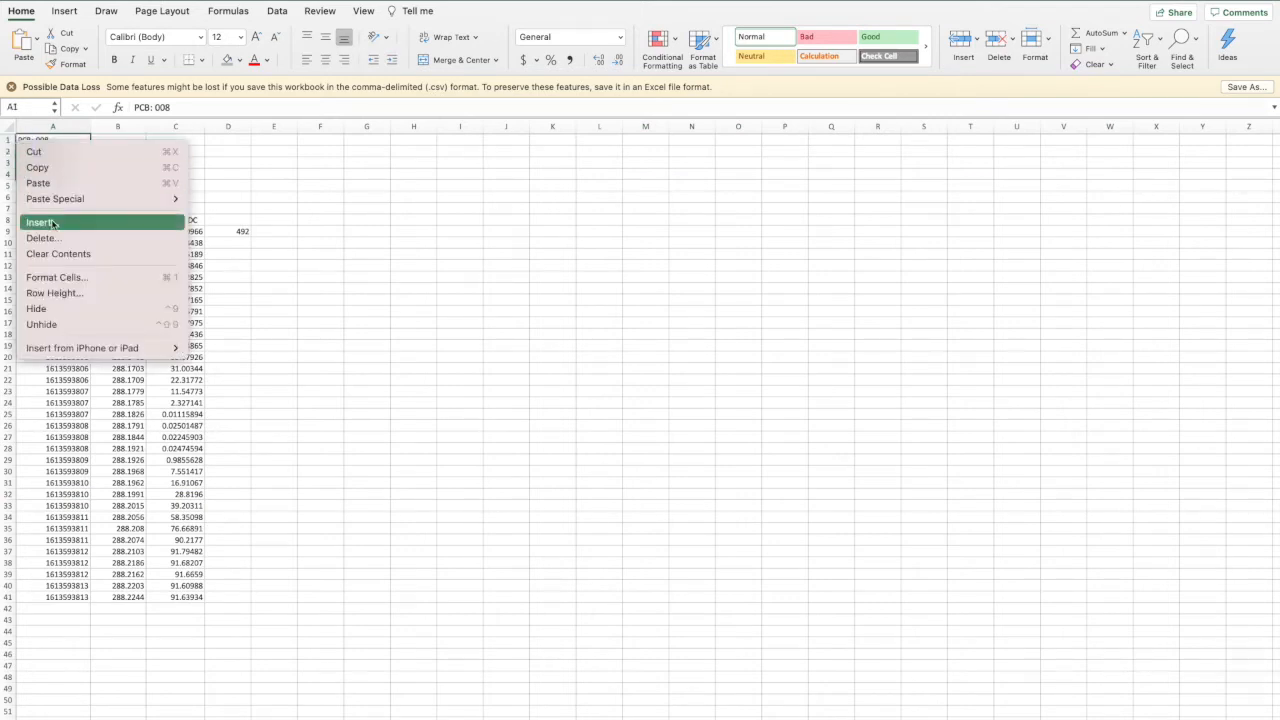
left_click(37, 268)
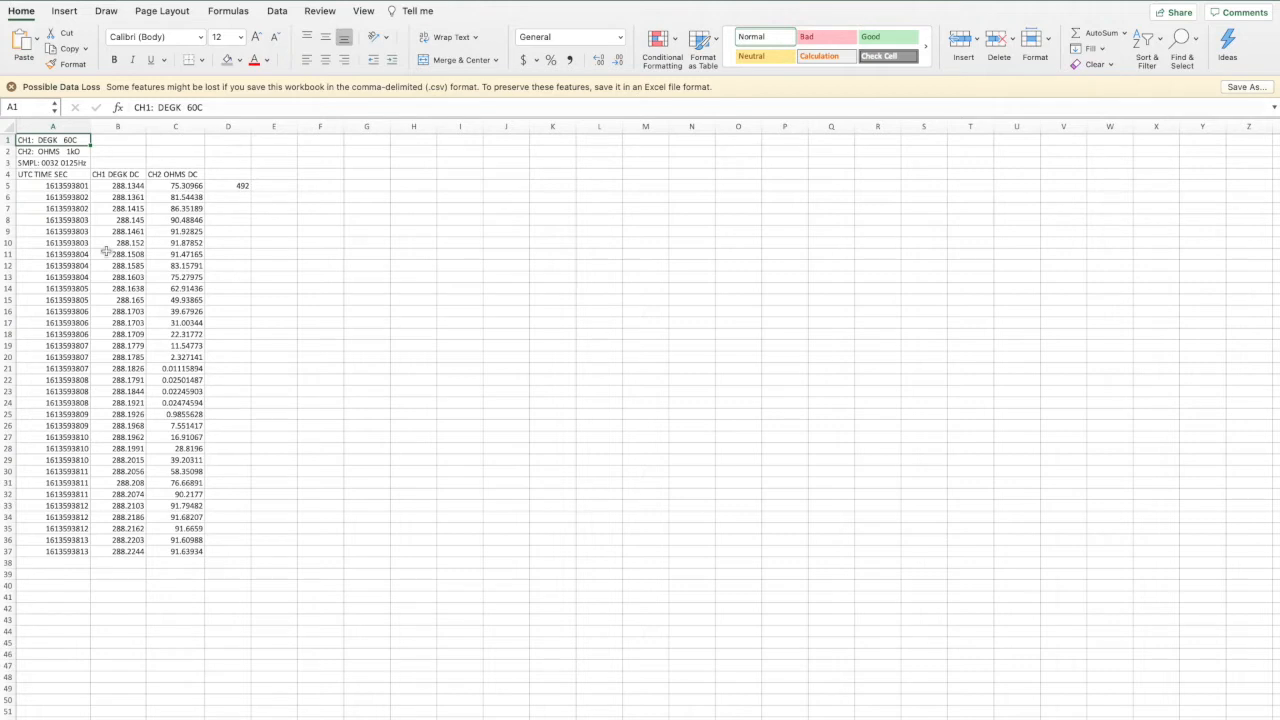
- Review the channel setting lines in column A and the UTC time, CH1 and CH2 data columns through row 37
key("Down")
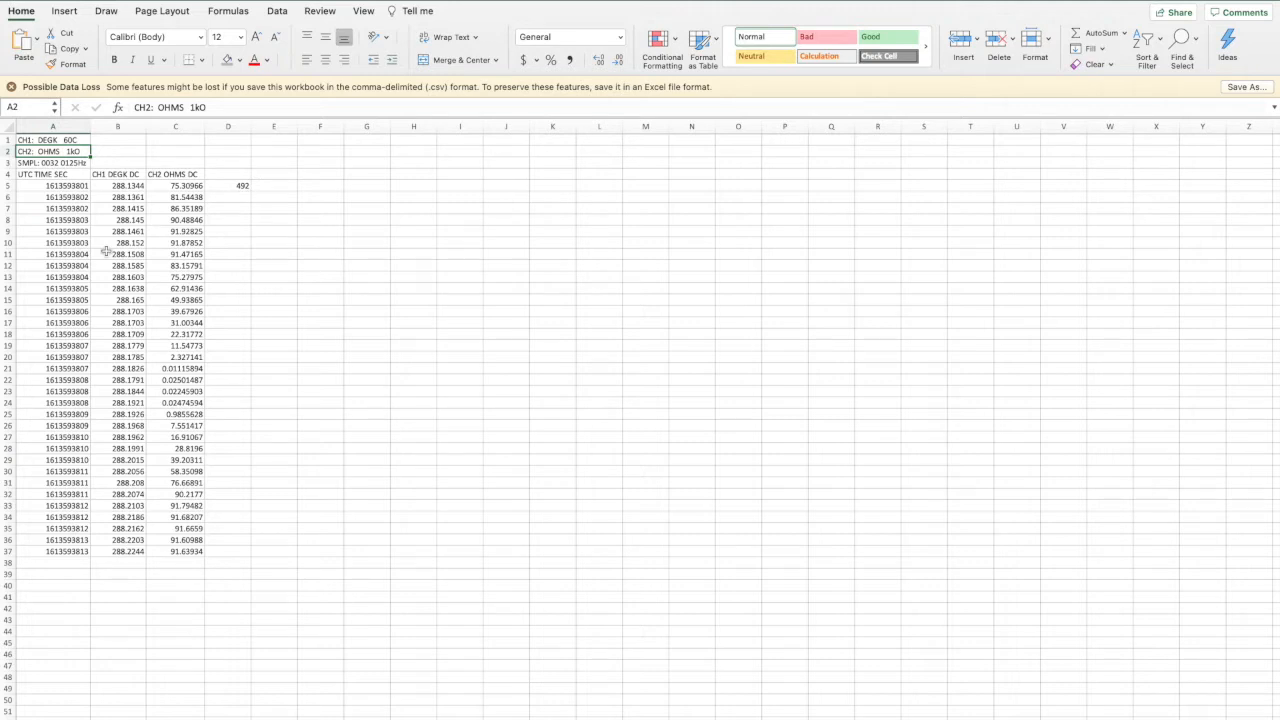
key("Down")
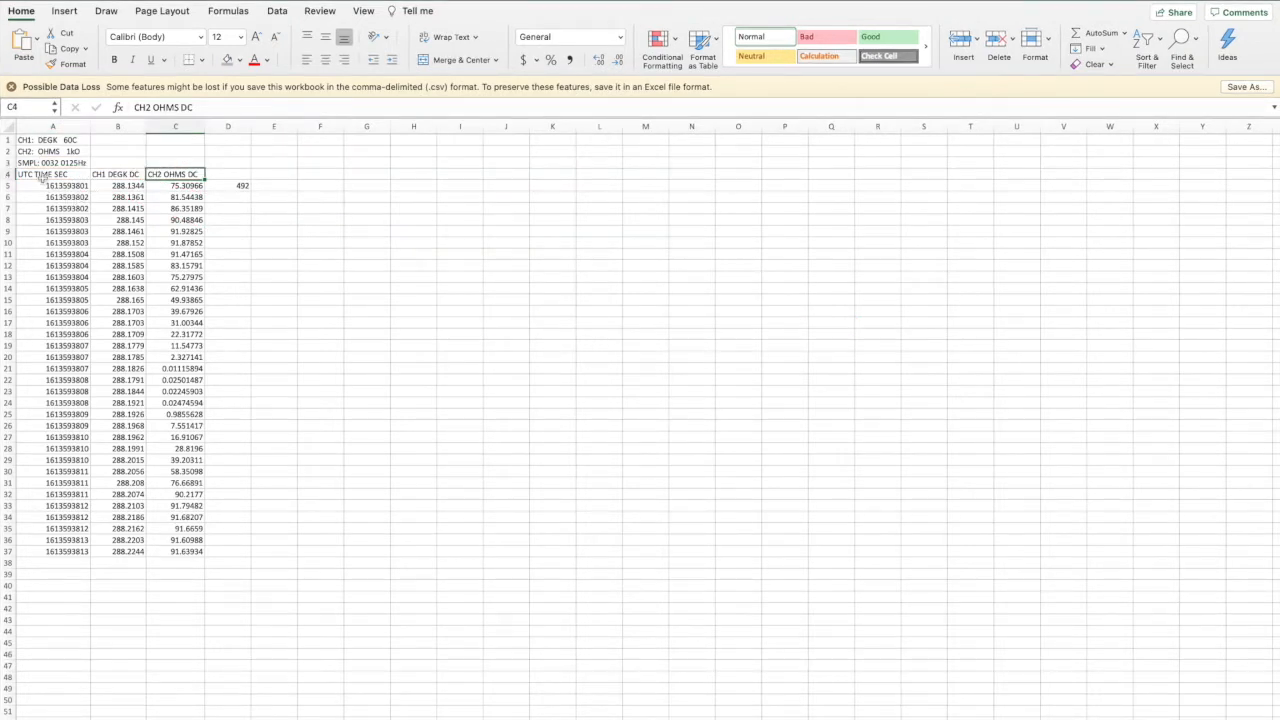
mouse_move(50, 175)
left_mouse_down()
mouse_move(80, 565)
mouse_move(78, 552)
left_mouse_up()
left_click_drag(118, 176, 125, 551)
left_click_drag(194, 174, 187, 553)
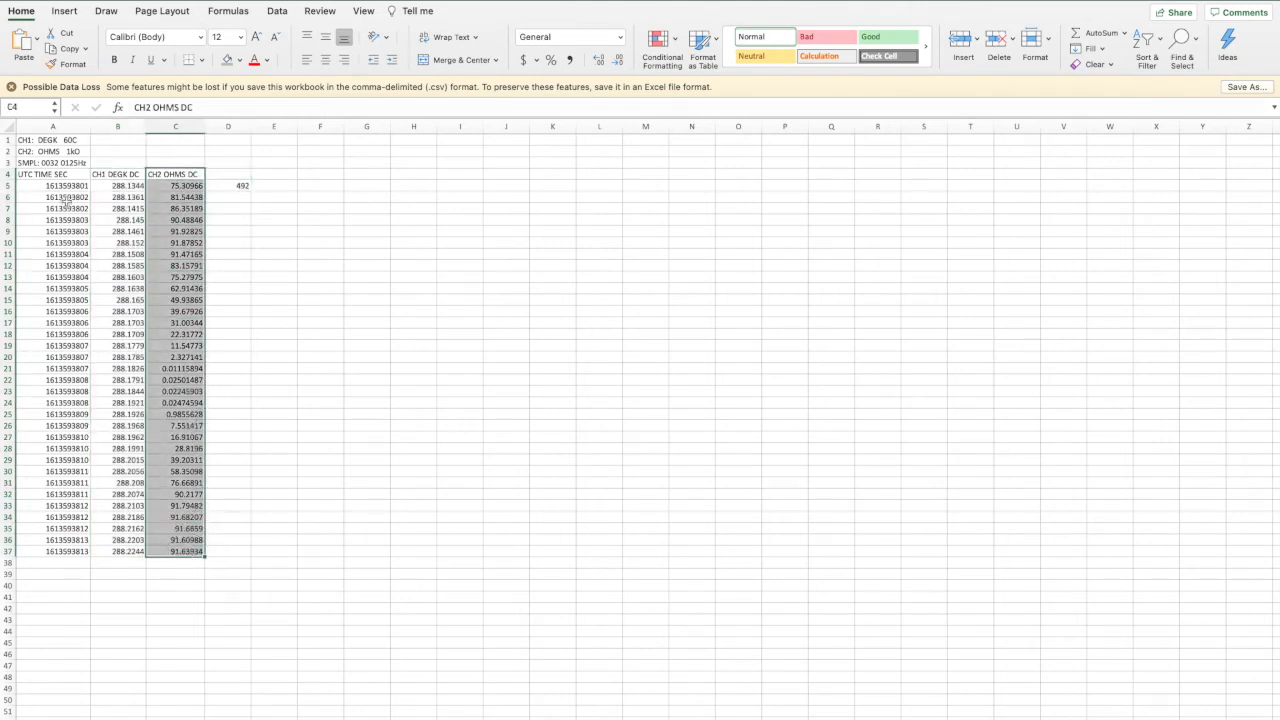
- Format the CH1 and CH2 readings in B5:C37 as Scientific
left_click_drag(112, 188, 190, 553)
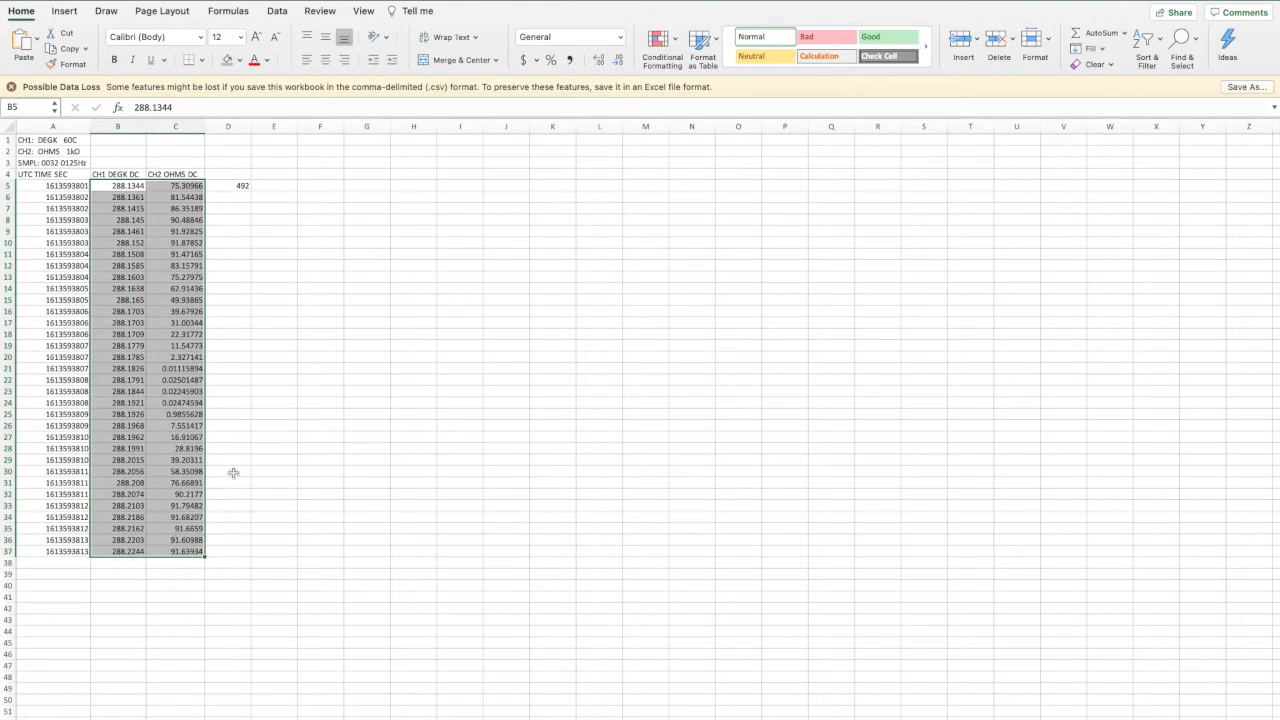
left_click(620, 37)
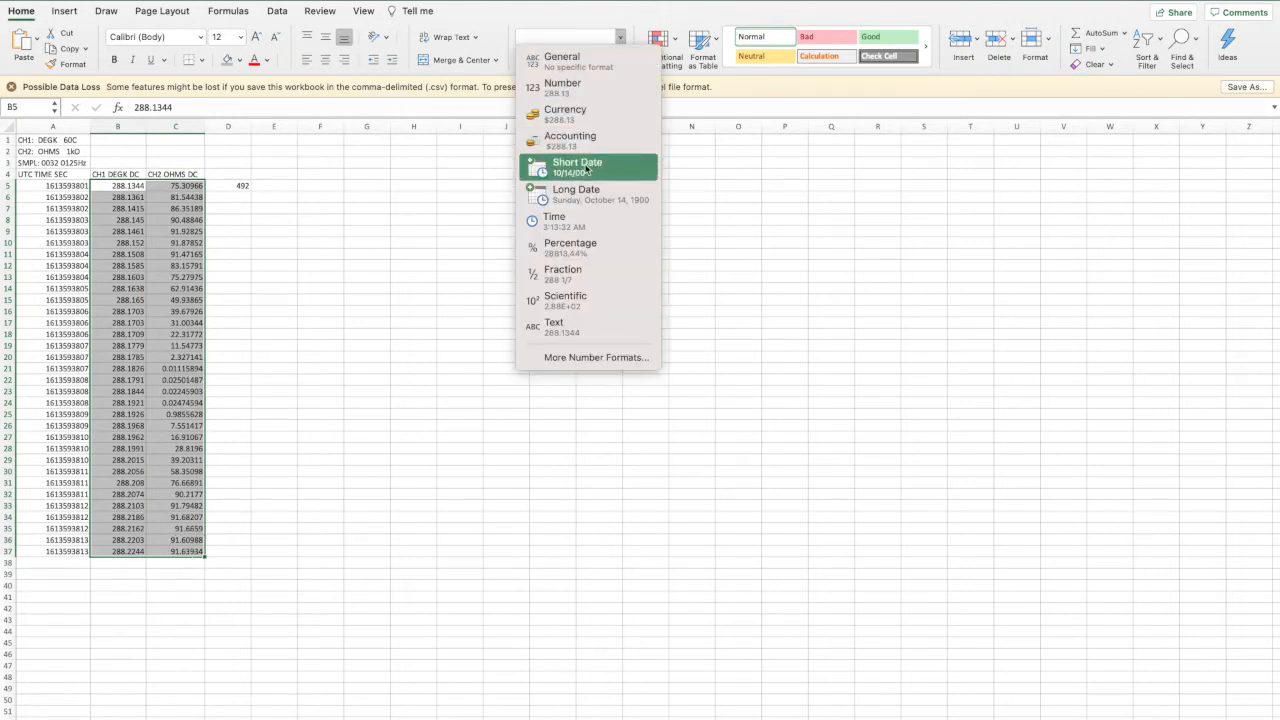
left_click(583, 300)
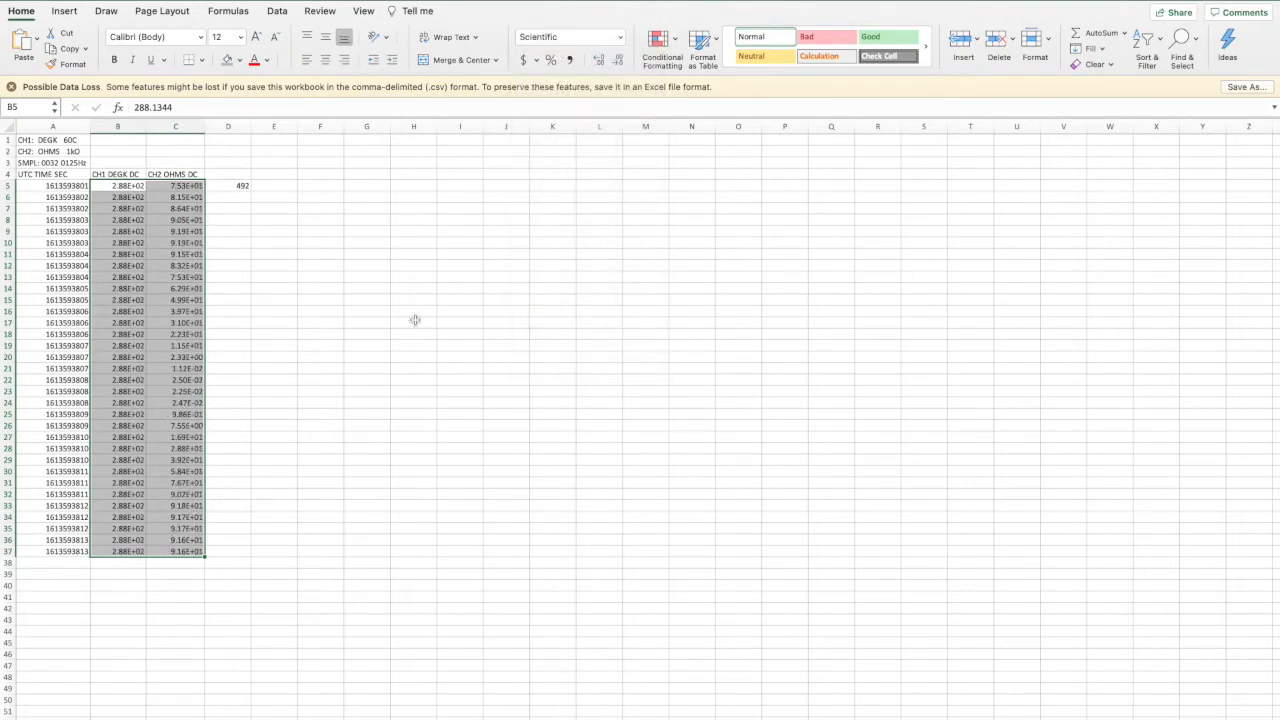
left_click(227, 321)
- Set the number format of the CH1 readings in B5:B37 and the CH2 readings in C5:C37 to General
left_click(125, 188)
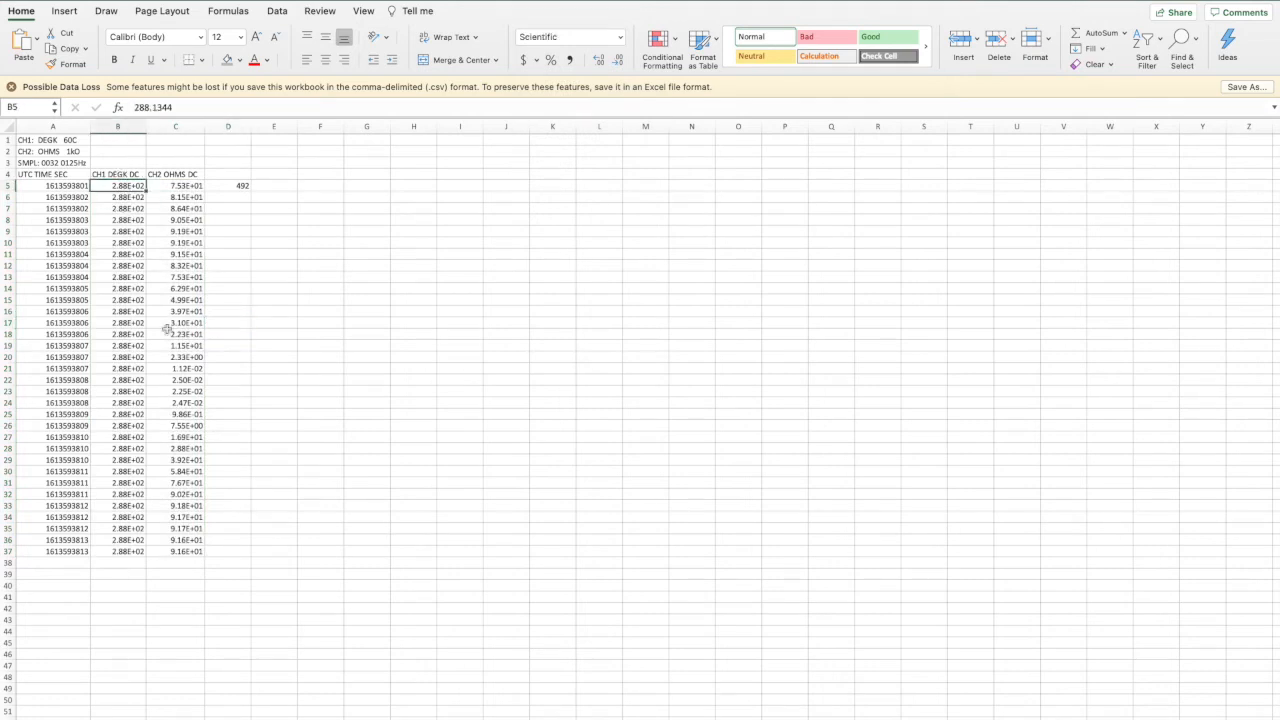
left_click(121, 550, "shift")
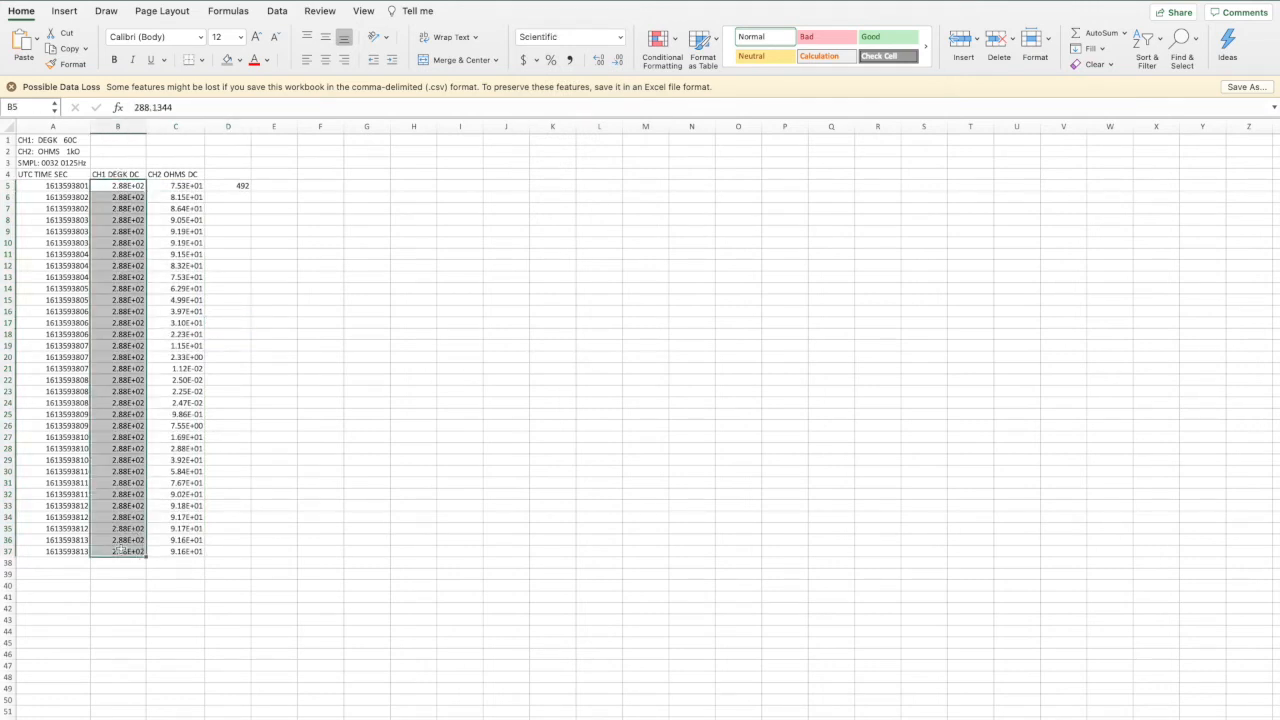
left_click(621, 37)
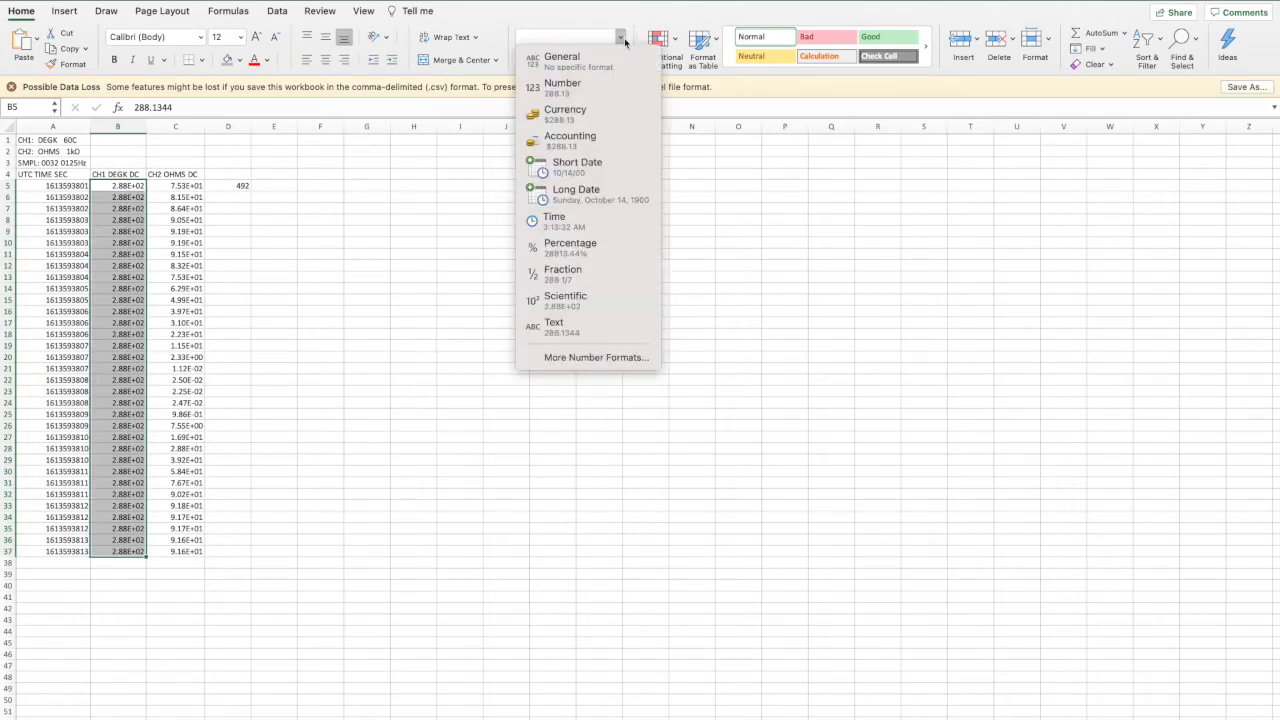
left_click(603, 62)
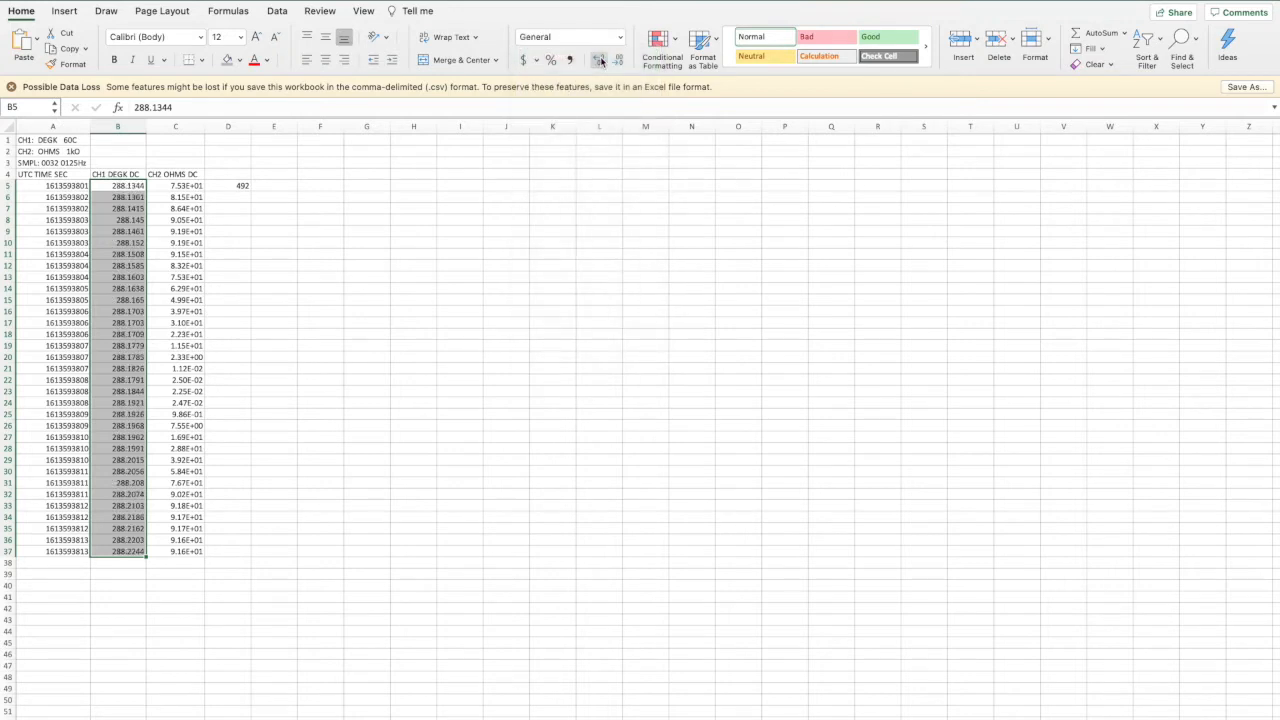
left_click_drag(185, 188, 183, 552)
left_click(621, 37)
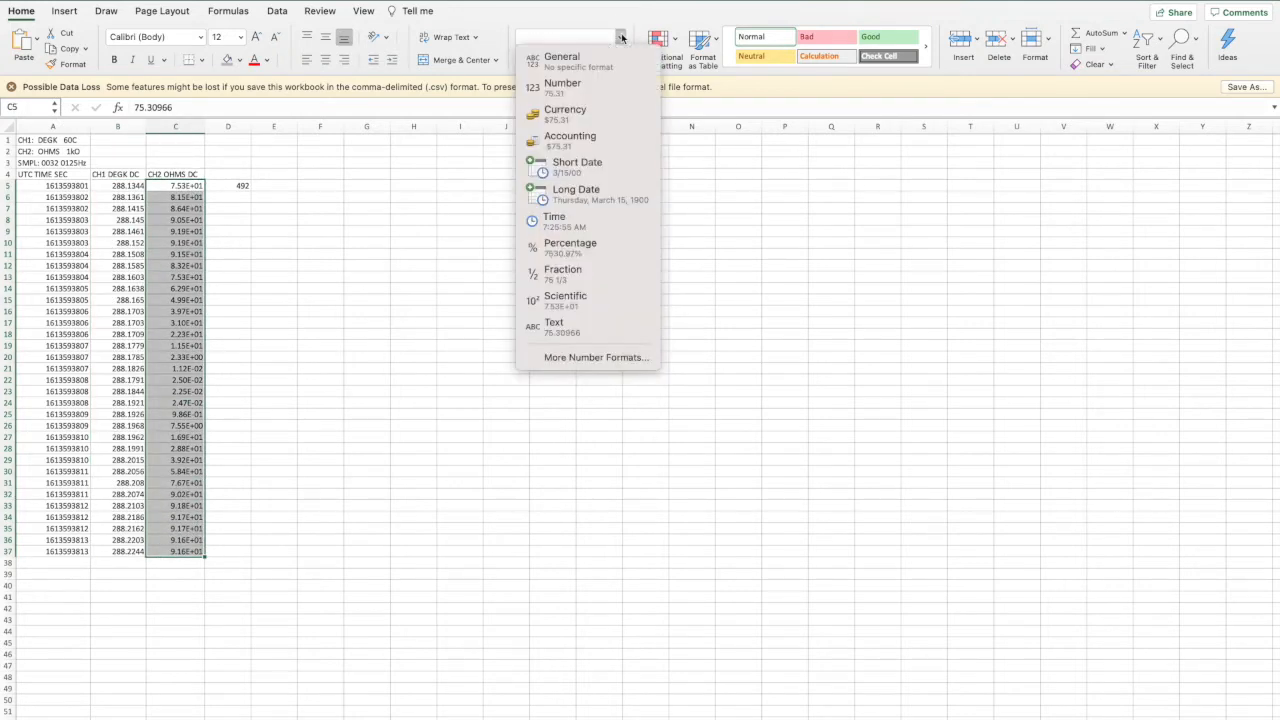
left_click(597, 60)
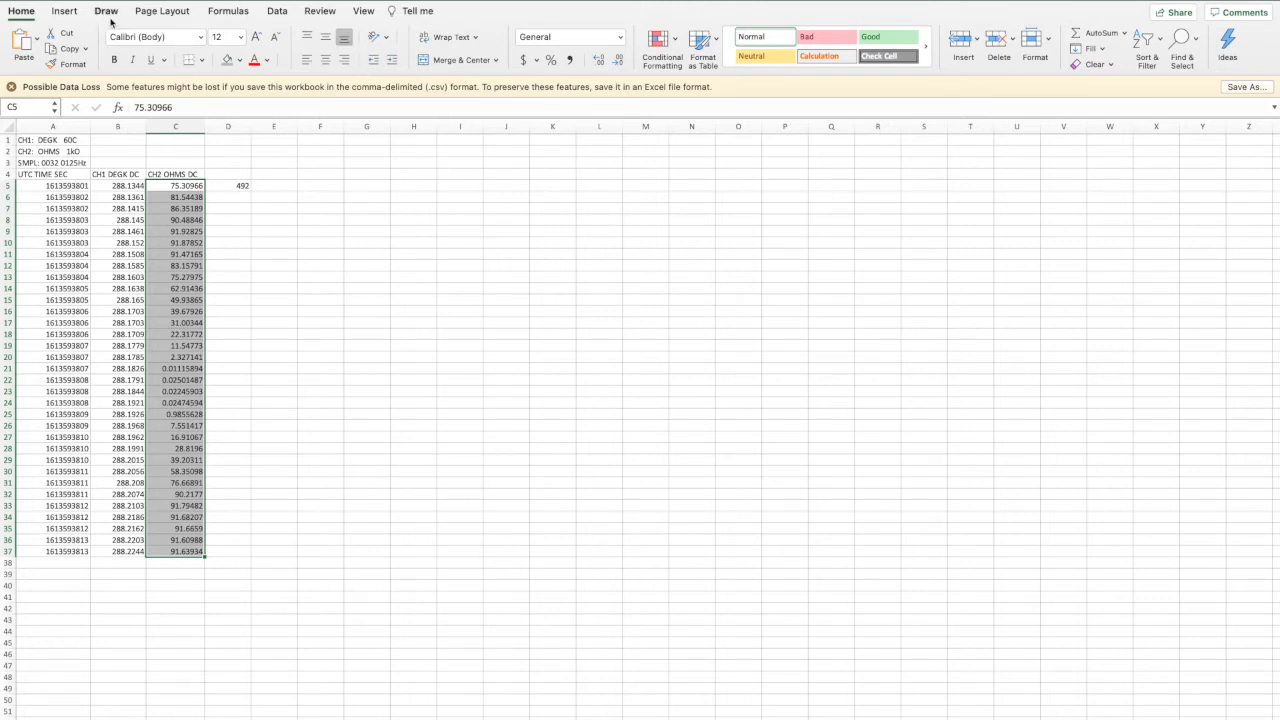
- Insert a line chart of the CH2 readings in C5:C37
left_click(186, 0)
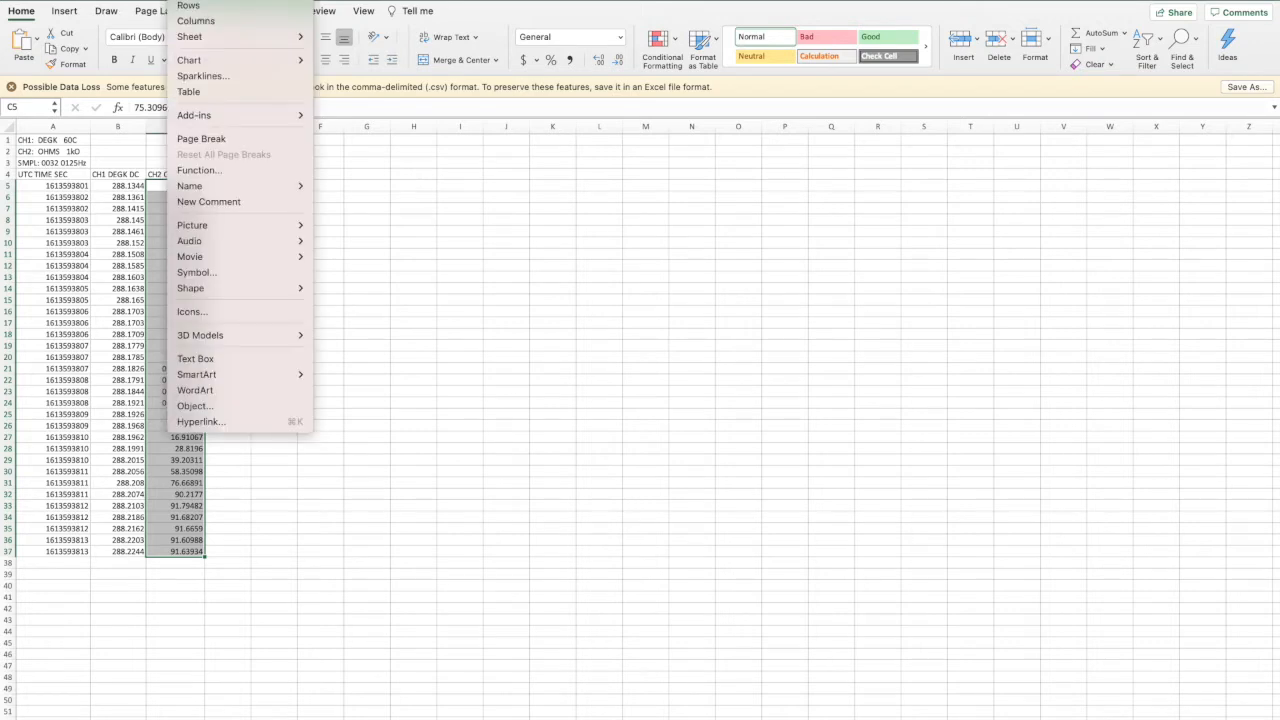
mouse_move(210, 62)
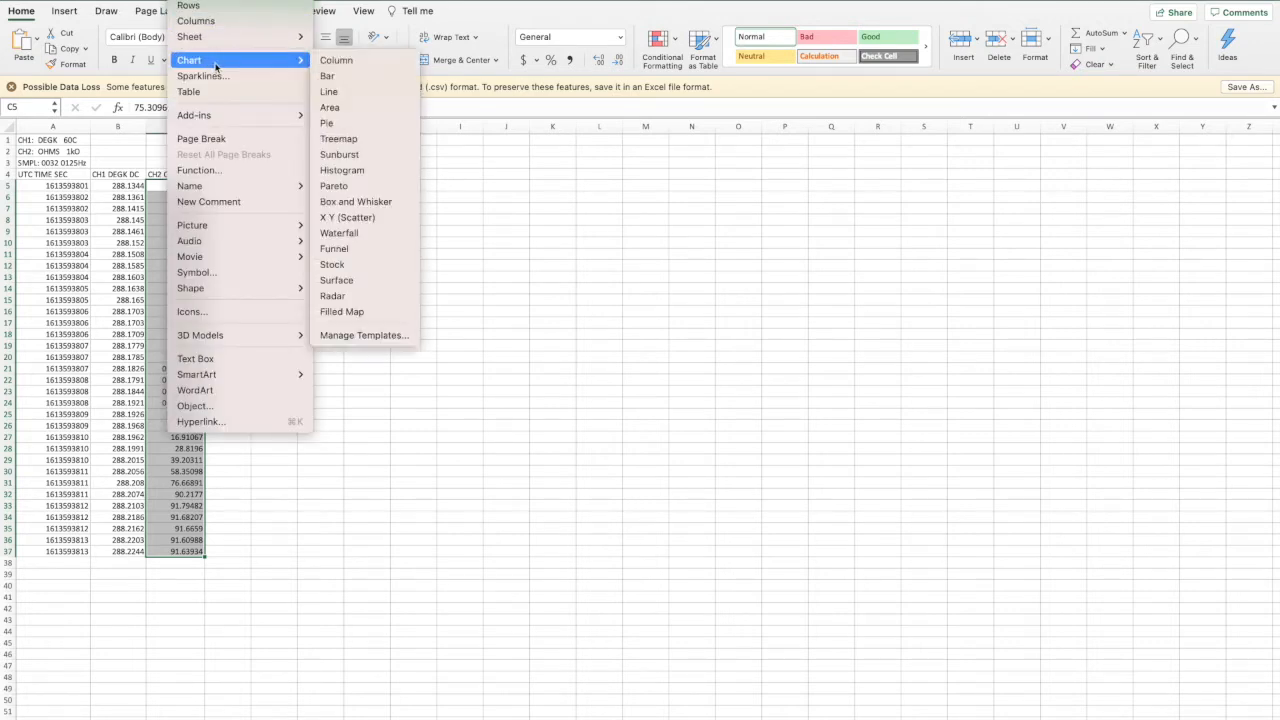
left_click(354, 93)
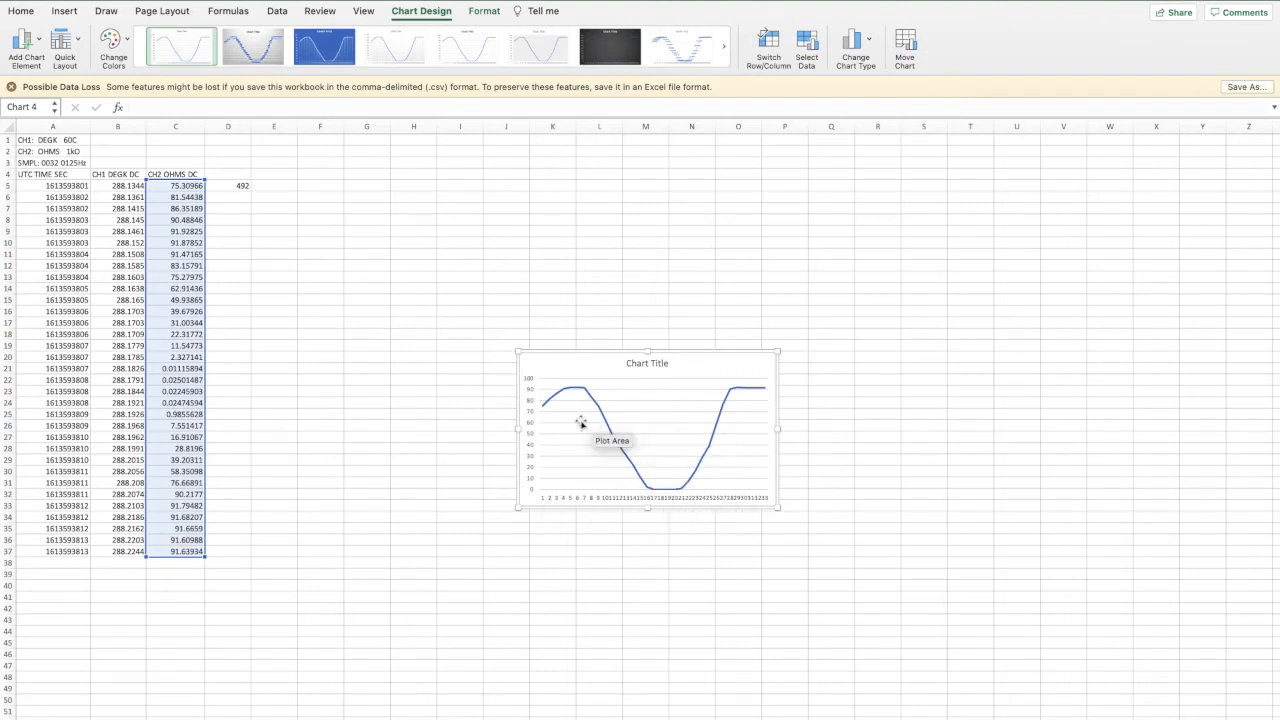
- Apply the chart style with data labels to the CH2 chart and enlarge it to cover about E7:W35
left_click(676, 38)
left_click_drag(517, 351, 245, 205)
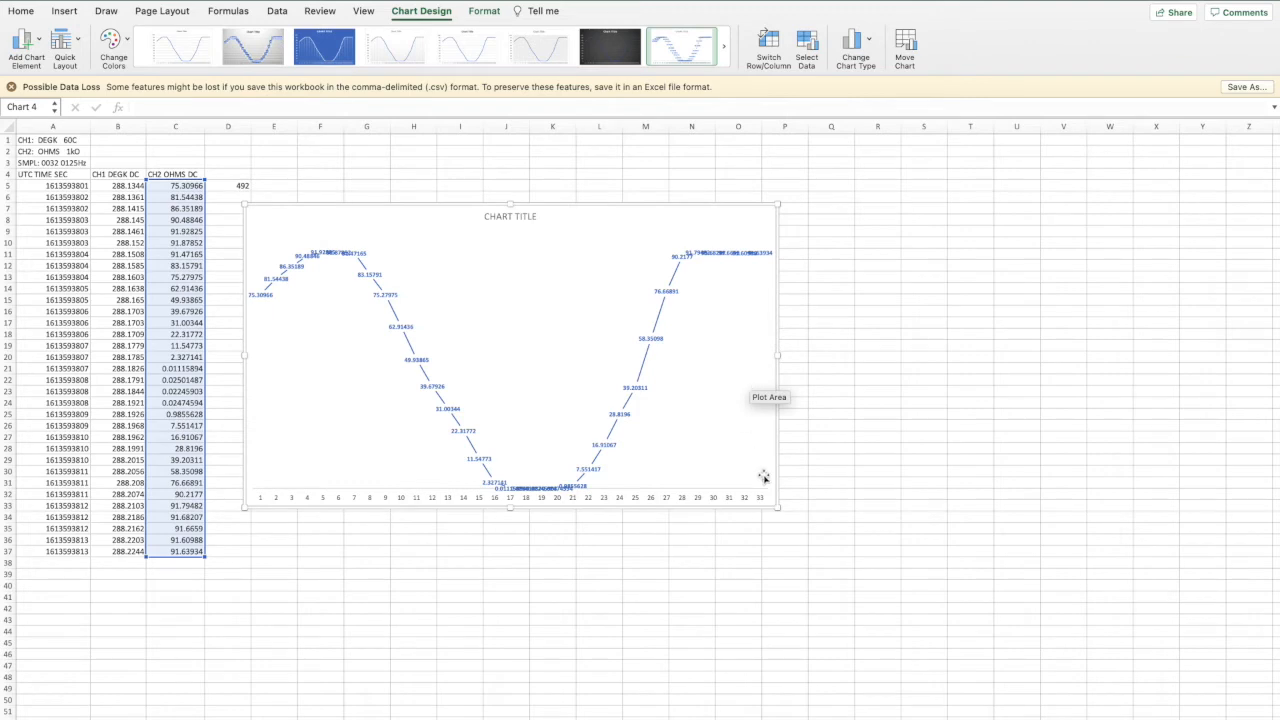
left_click_drag(777, 507, 1148, 530)
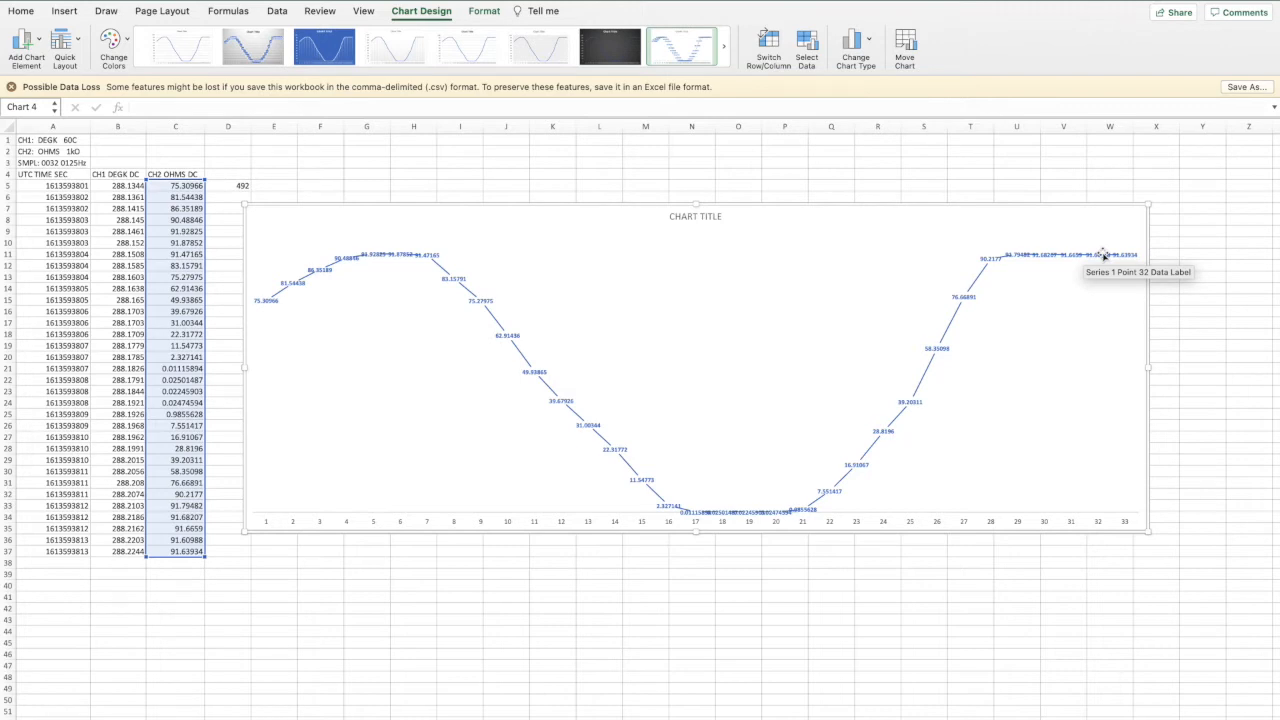
- Insert a second line chart plotting the CH1 temperature readings in B5:B37
left_click(135, 185)
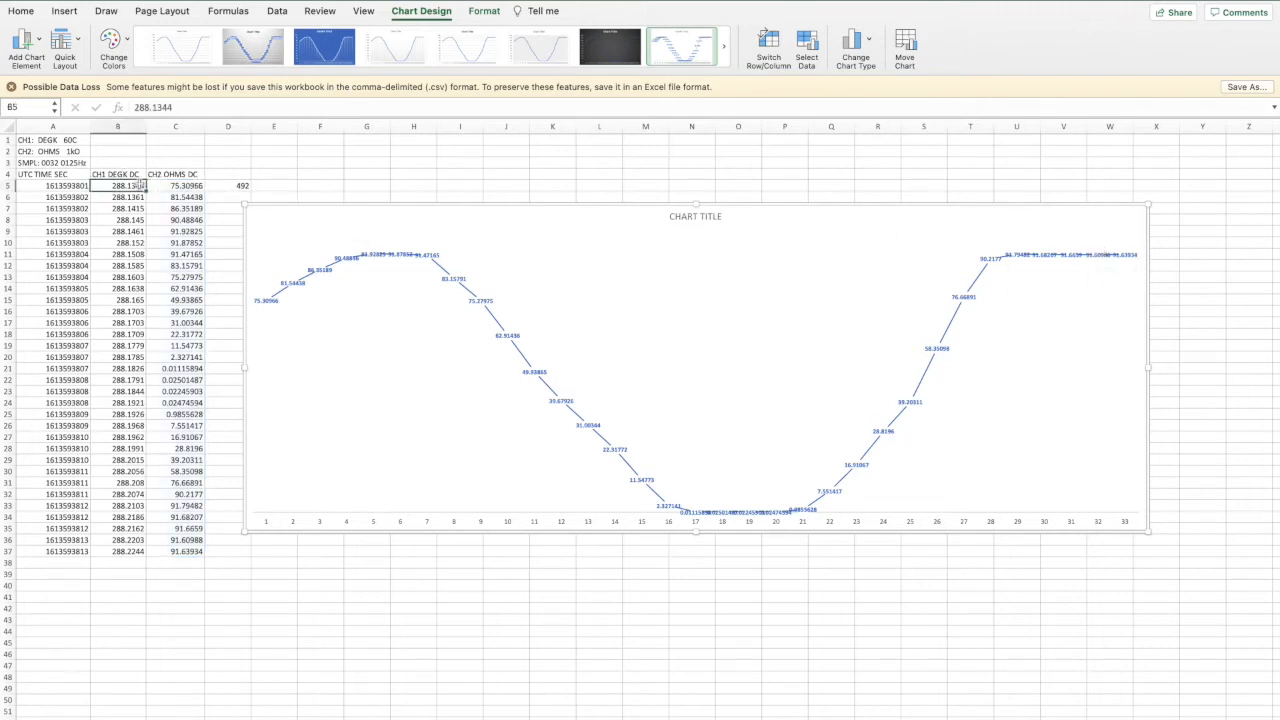
left_click(136, 552, "shift")
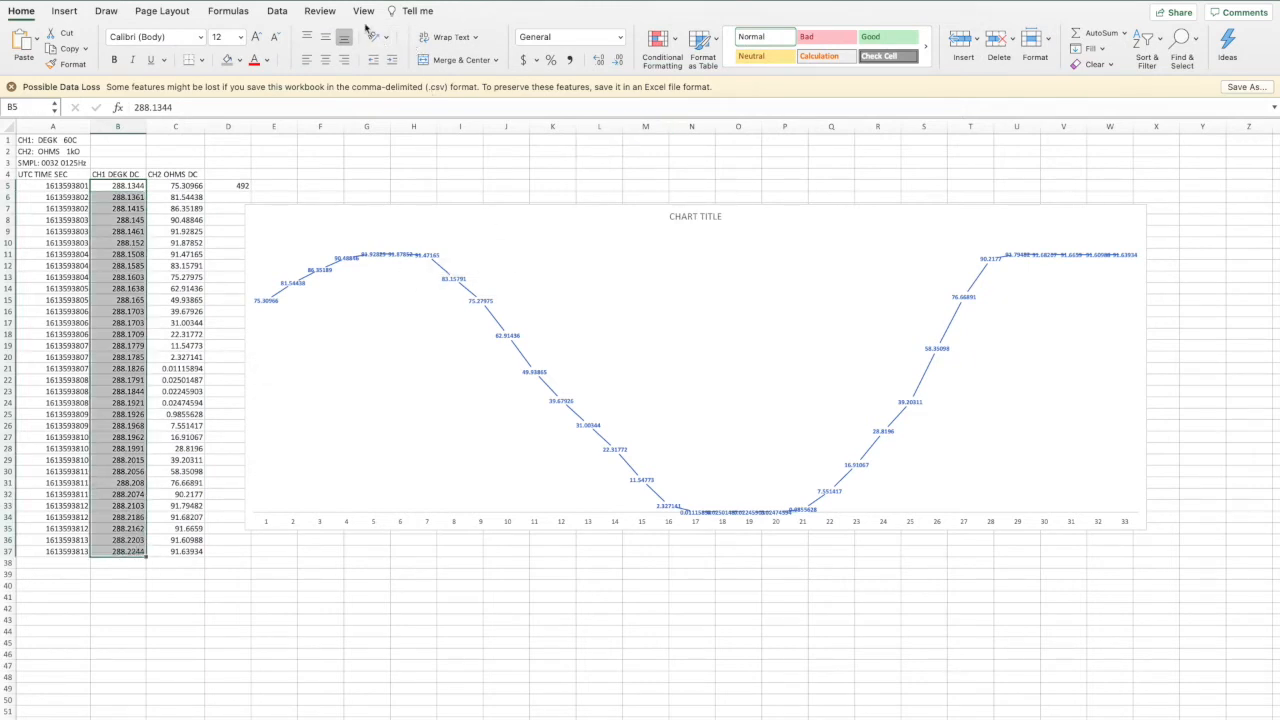
left_click(186, 1)
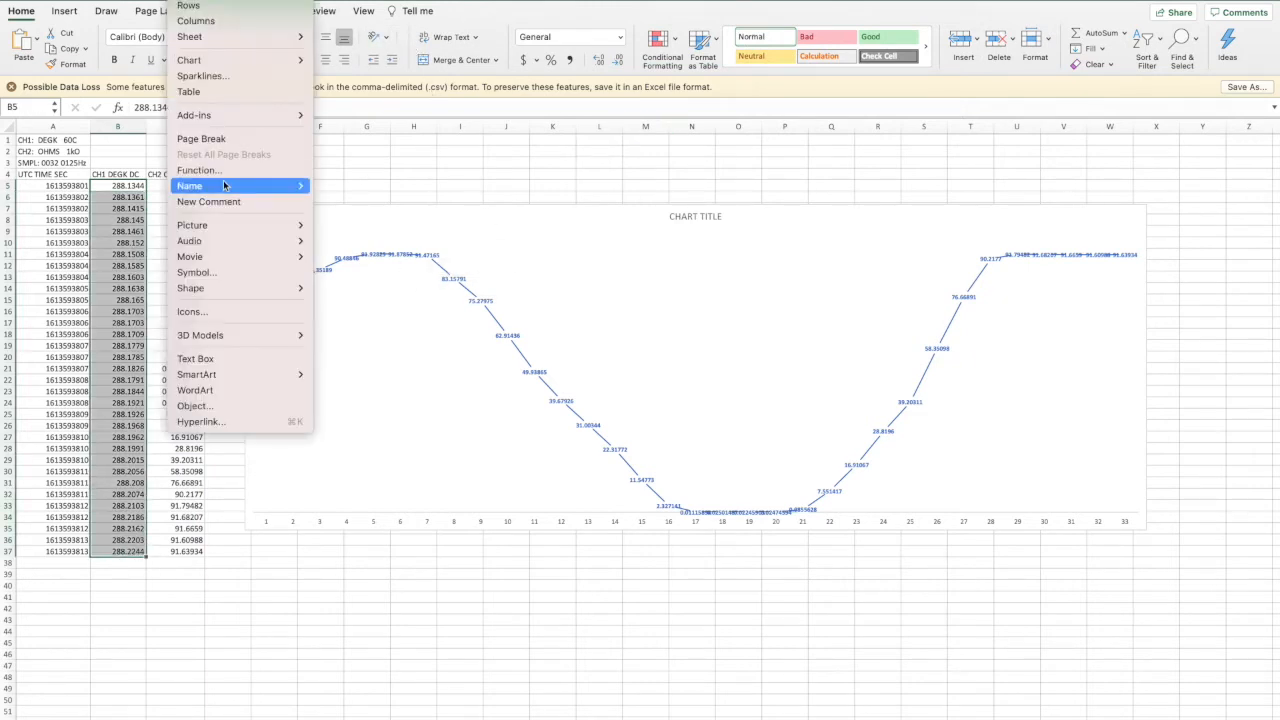
mouse_move(228, 60)
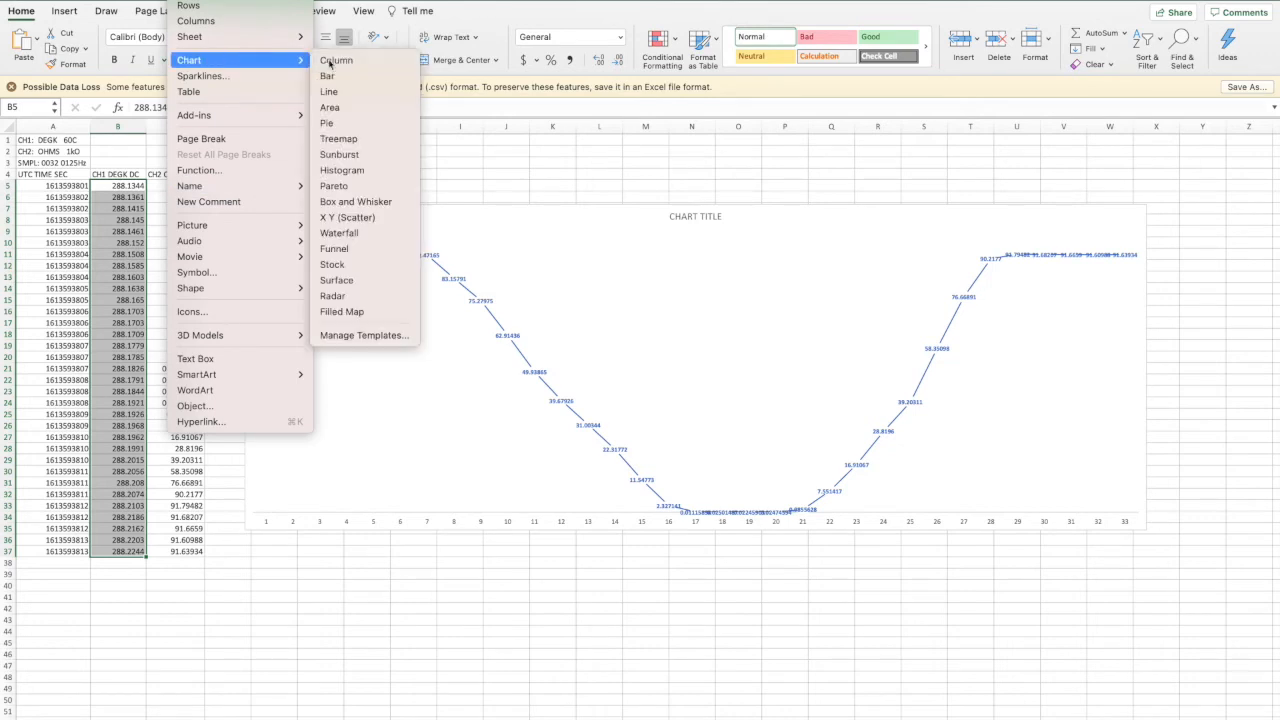
left_click(366, 96)
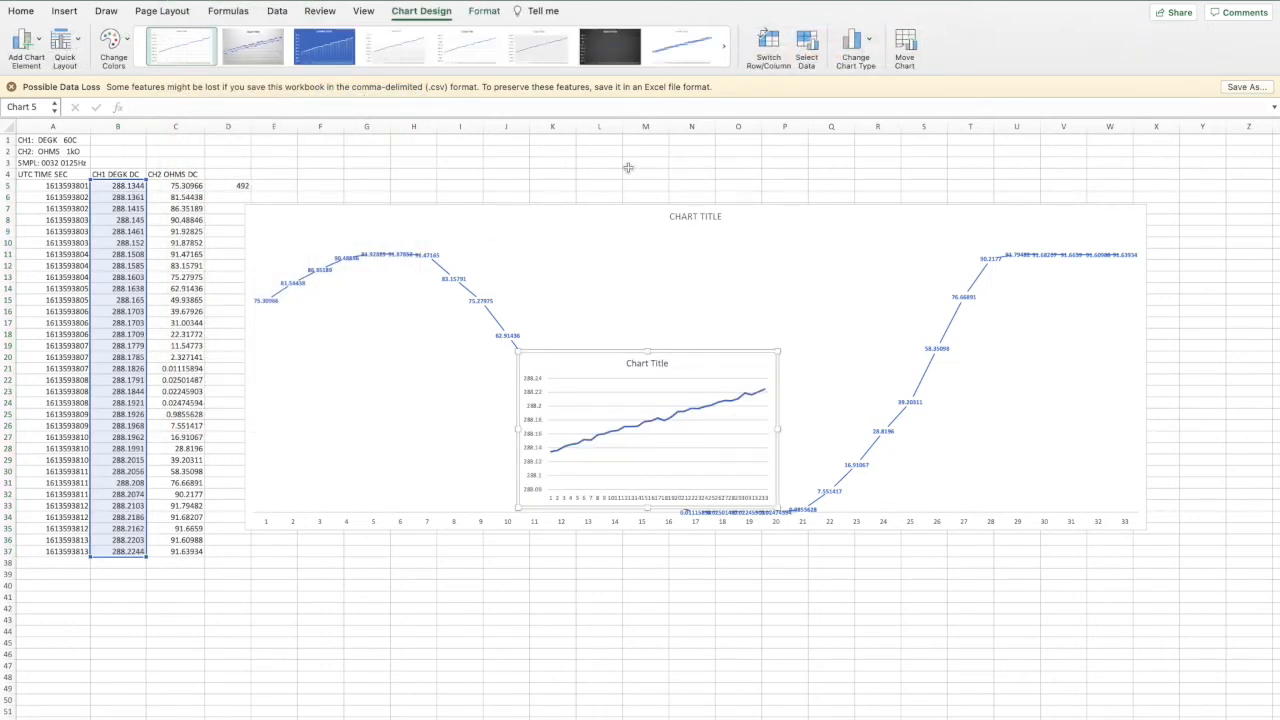
- Apply the data-label style to the CH1 chart and enlarge it across the sheet to examine the temperature trend
left_click_drag(518, 508, 16, 718)
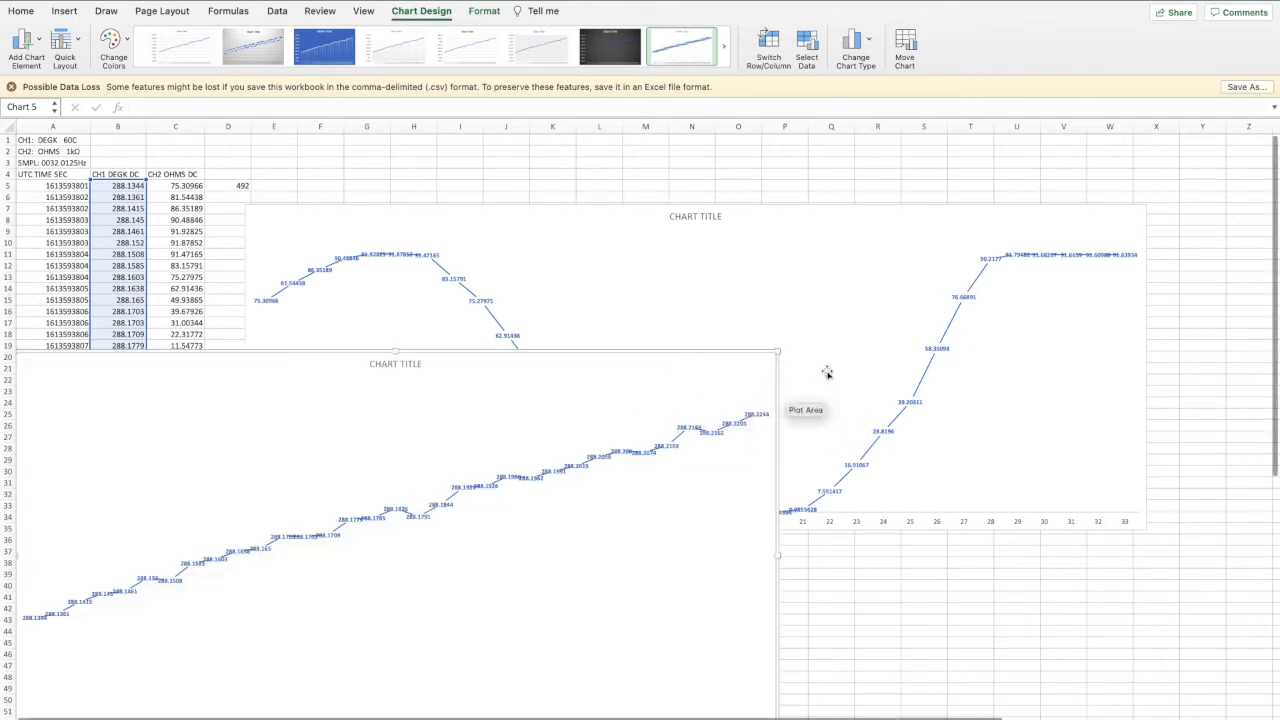
left_click_drag(1146, 205, 1277, 157)
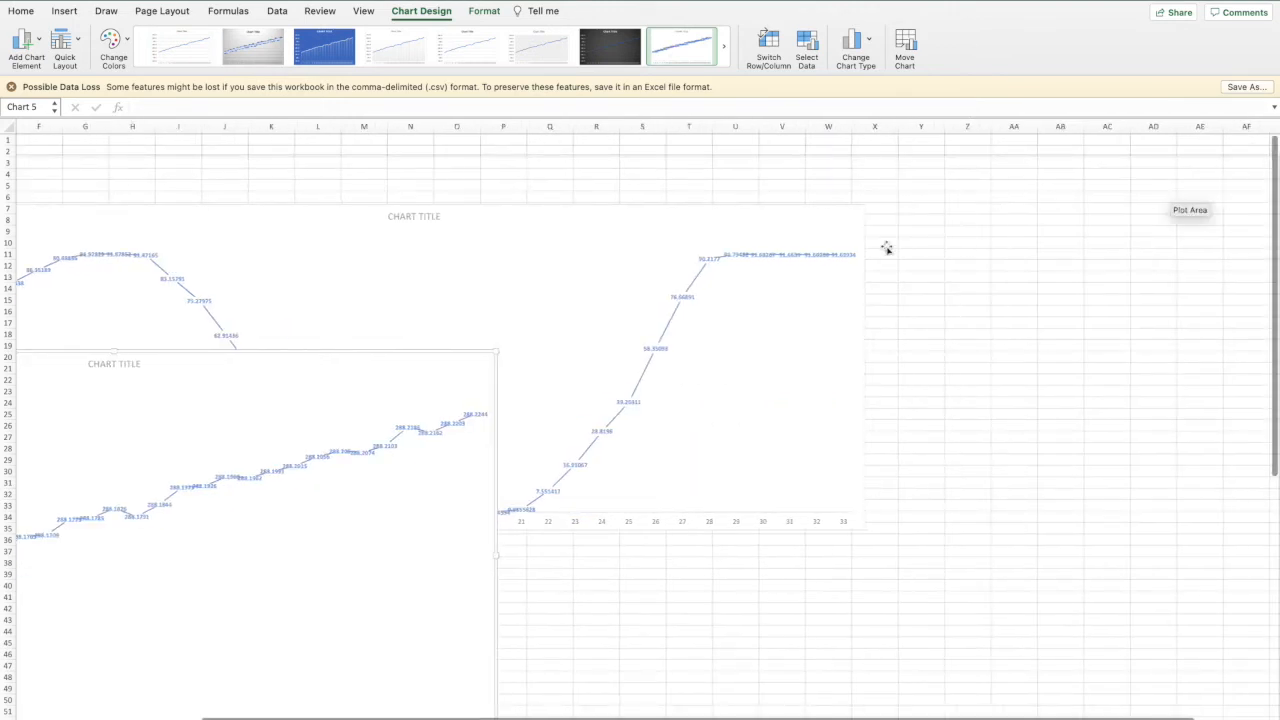
scroll(670, 356, "left", 5)
scroll(670, 356, "down", 3)
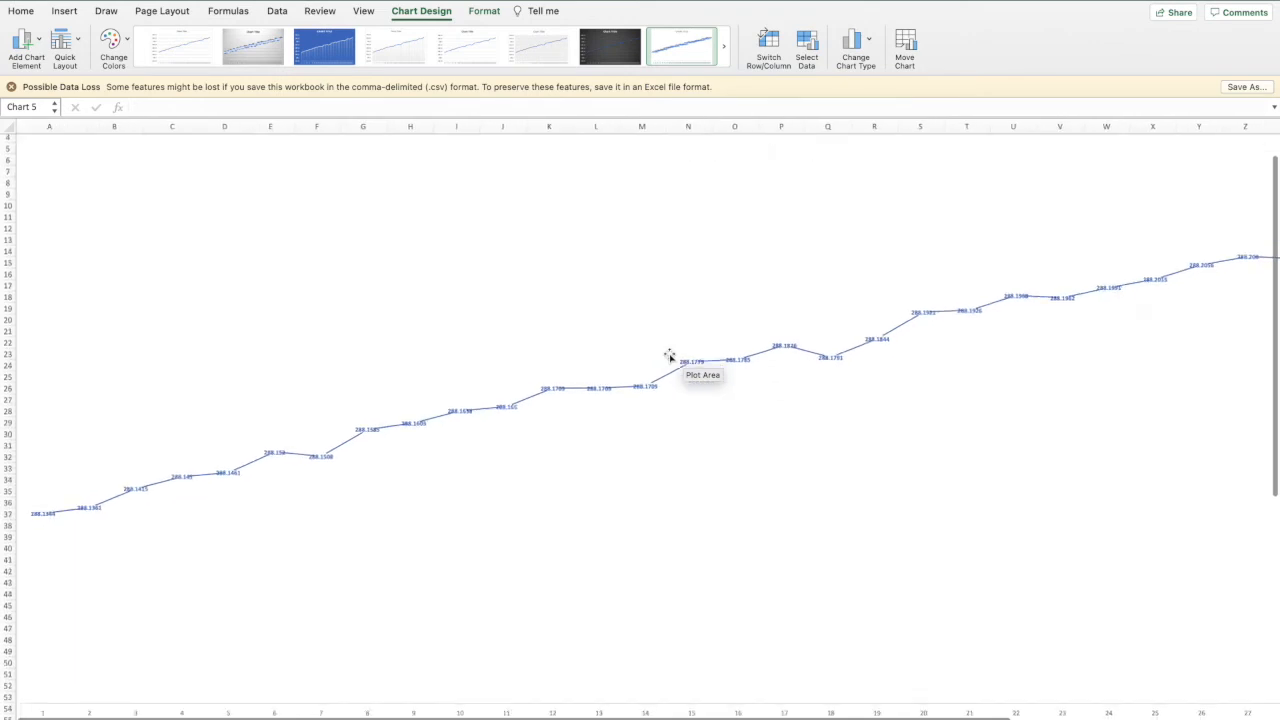
scroll(670, 356, "right", 7)
scroll(670, 356, "up", 3)
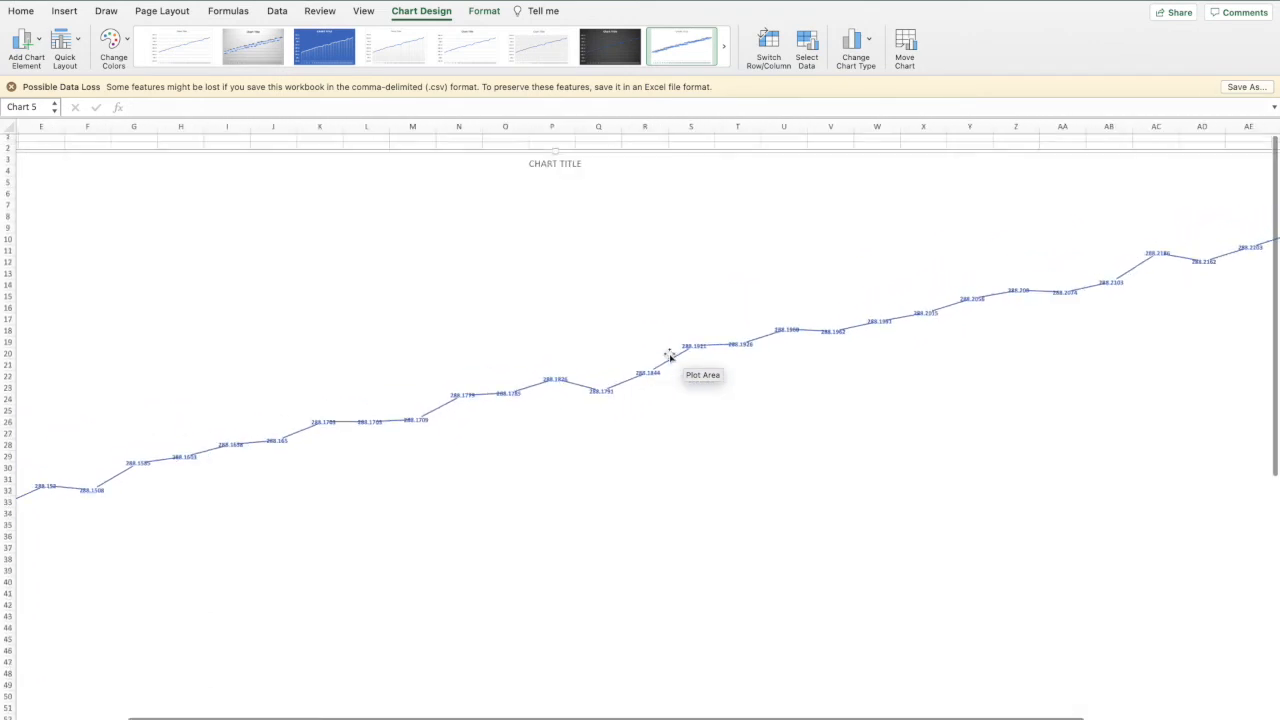
- Delete the CH1 and CH2 line charts and close the chart formatting pane
left_click_drag(1014, 173, 1060, 172)
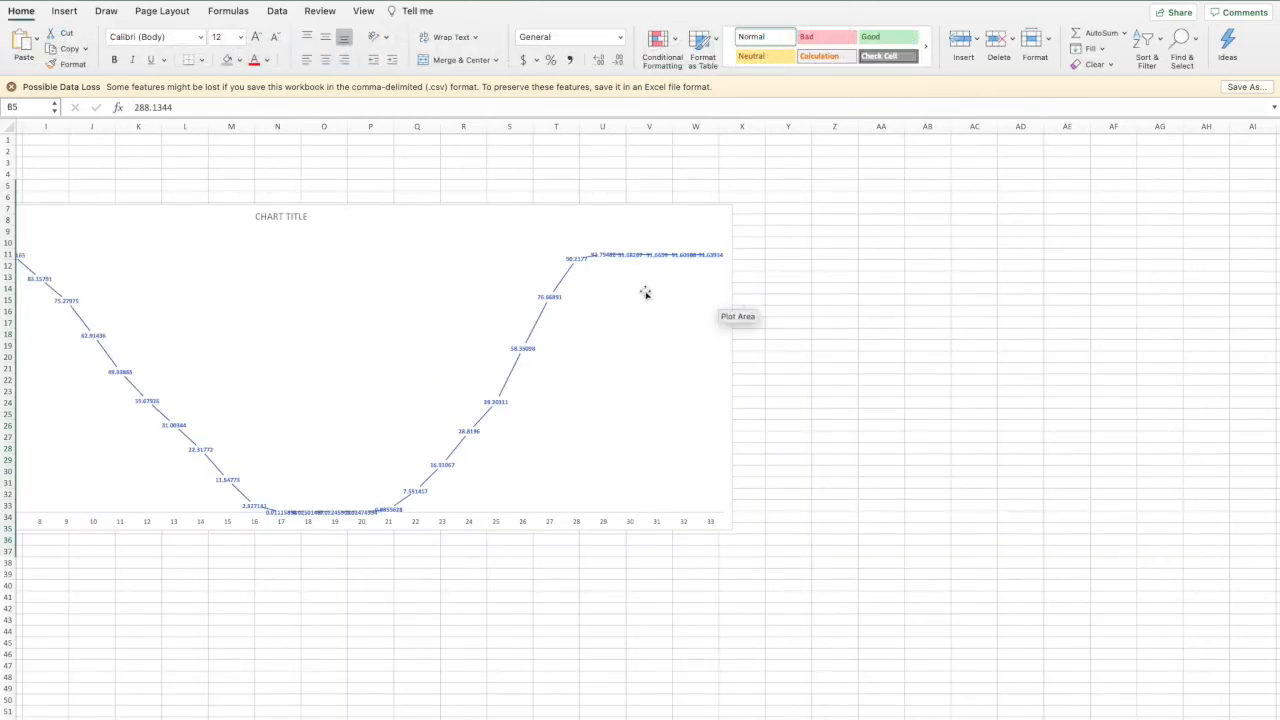
scroll(646, 294, "left", 5)
scroll(646, 293, "down", 1)
double_click(594, 230)
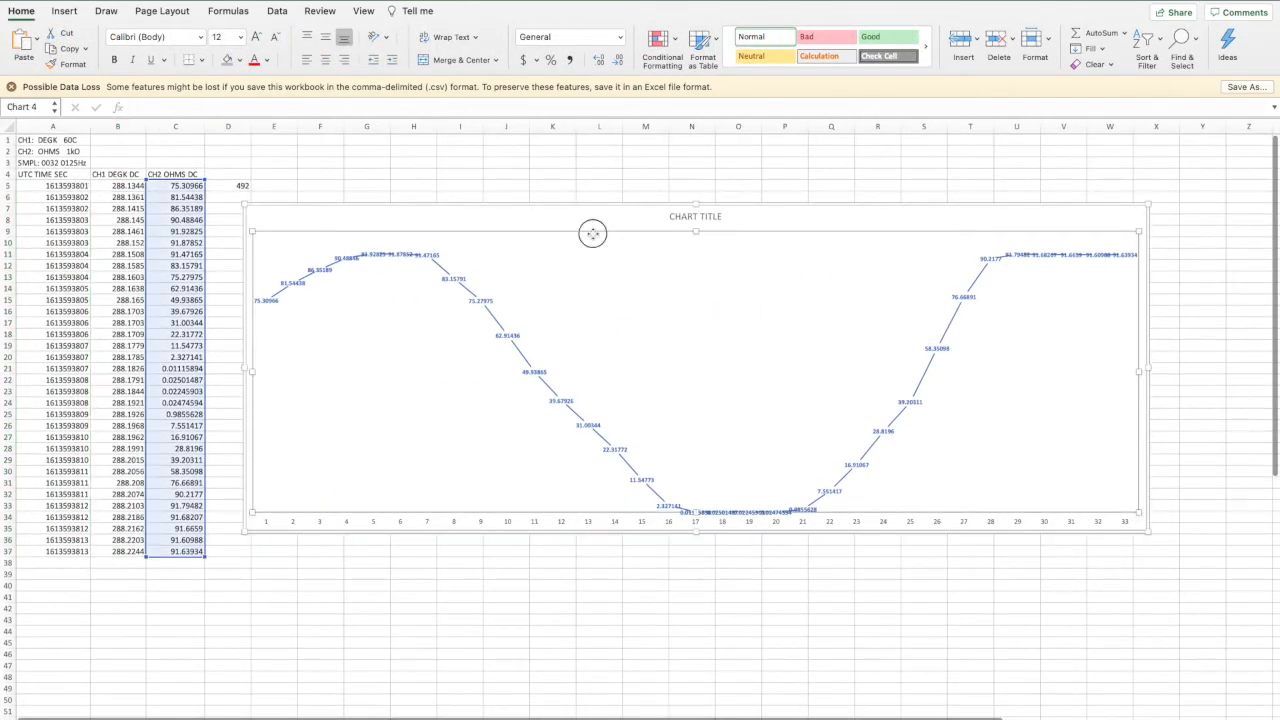
left_click(743, 172)
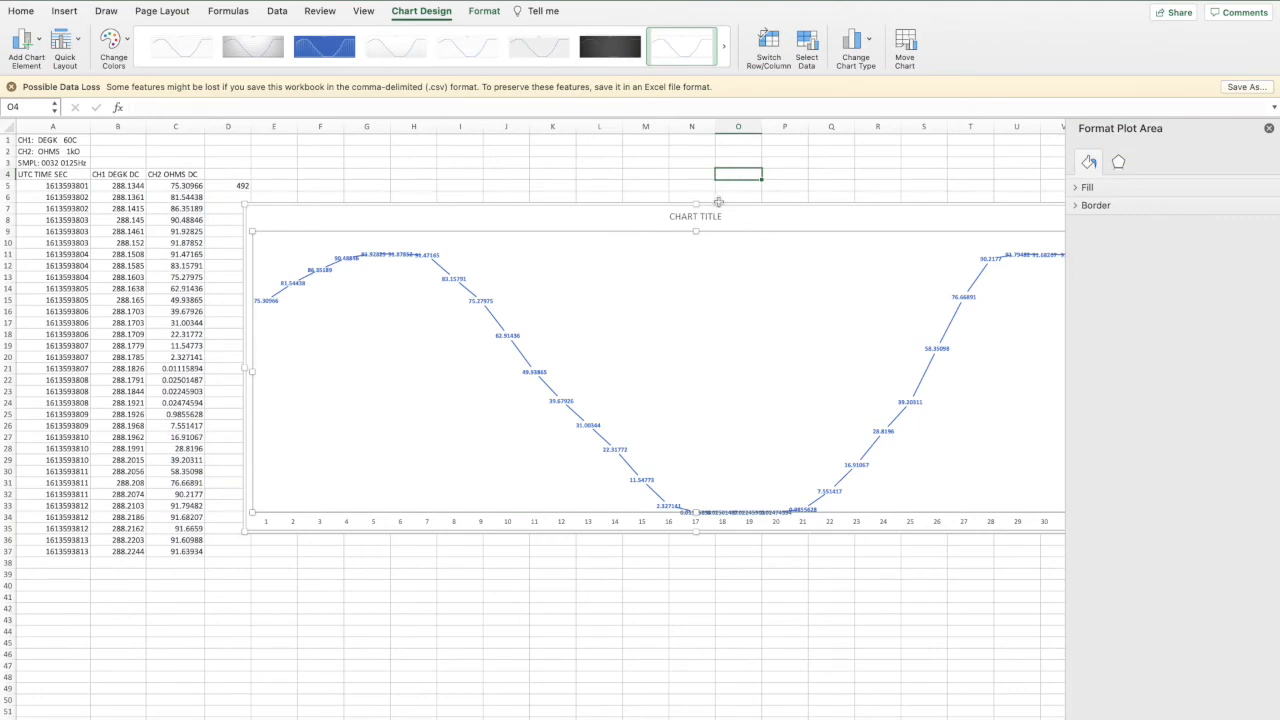
left_click(761, 215)
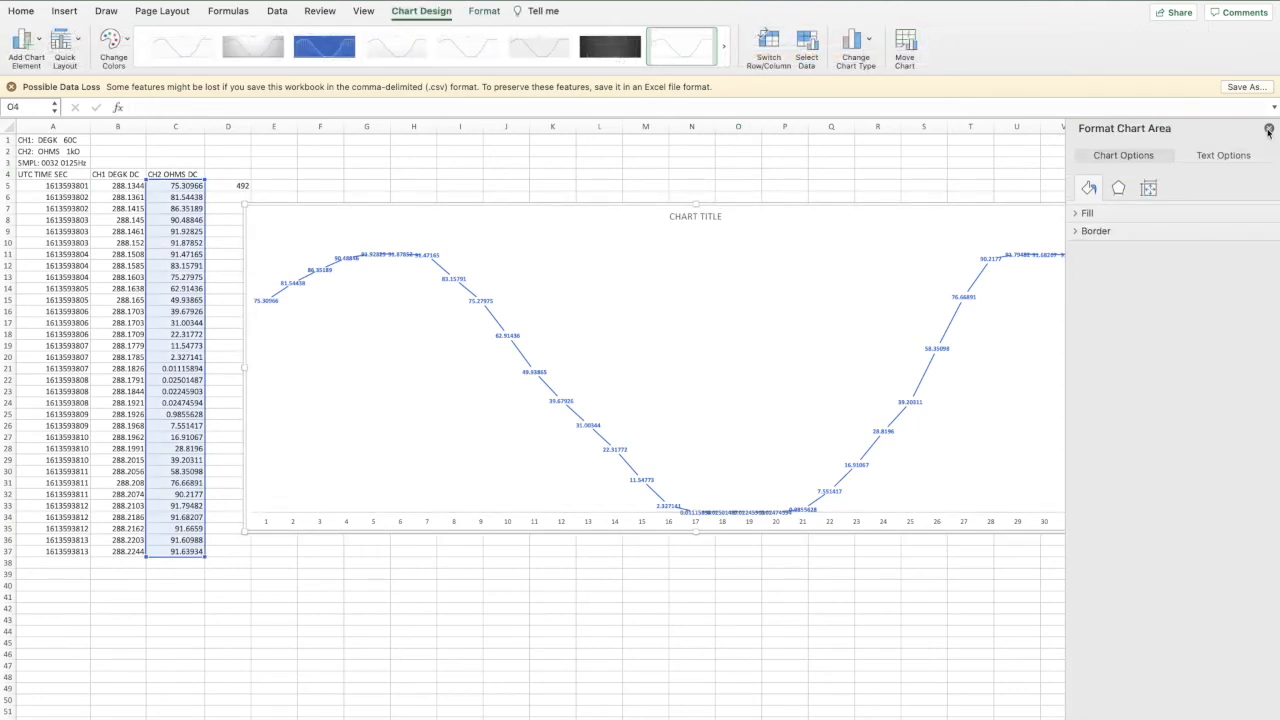
key("Delete")
left_click(1269, 128)
scroll(414, 276, "right", 1)
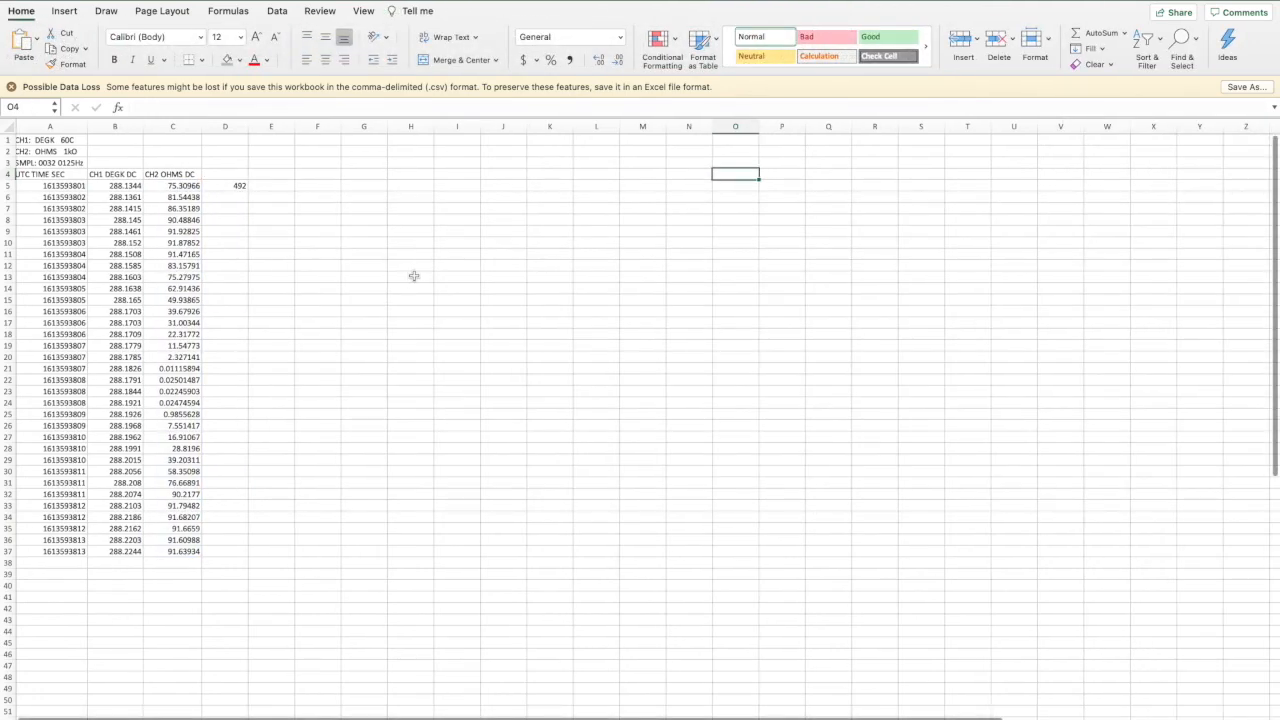
scroll(414, 276, "left", 1)
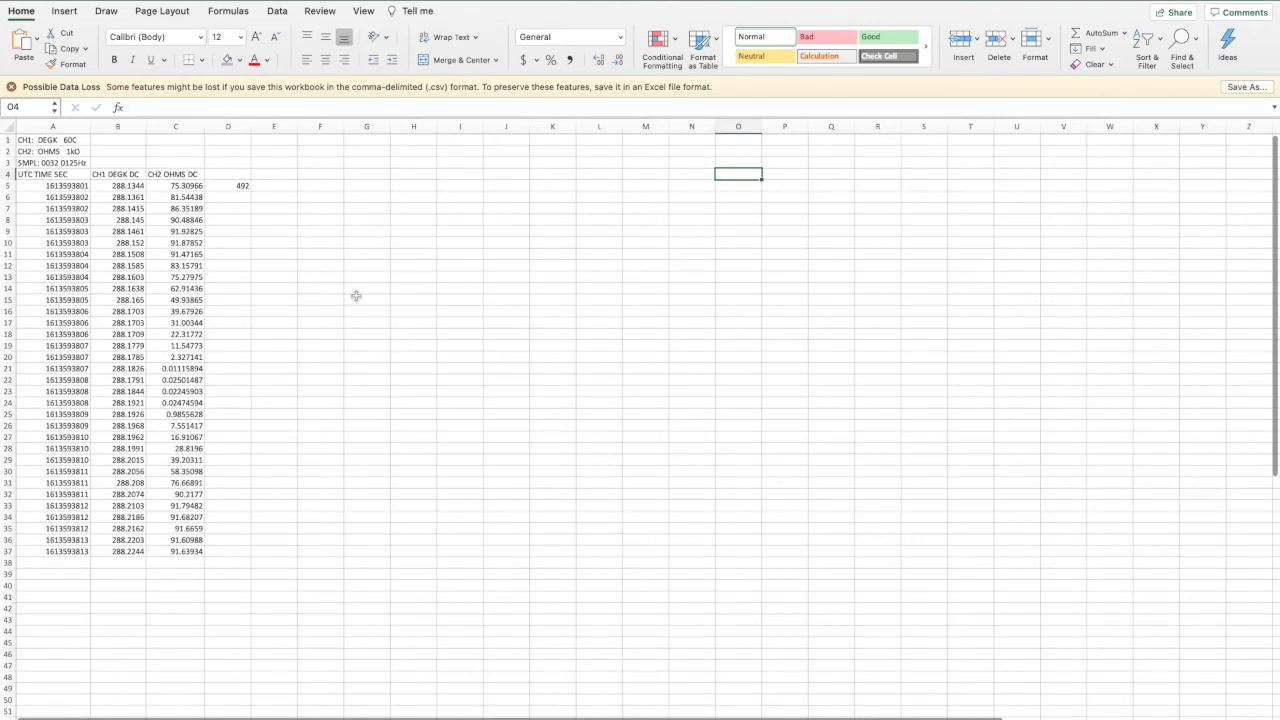
- Check which number formats are available for the UTC time values in A5:A37
left_click(63, 194)
left_click(62, 188)
left_click(60, 551, "shift")
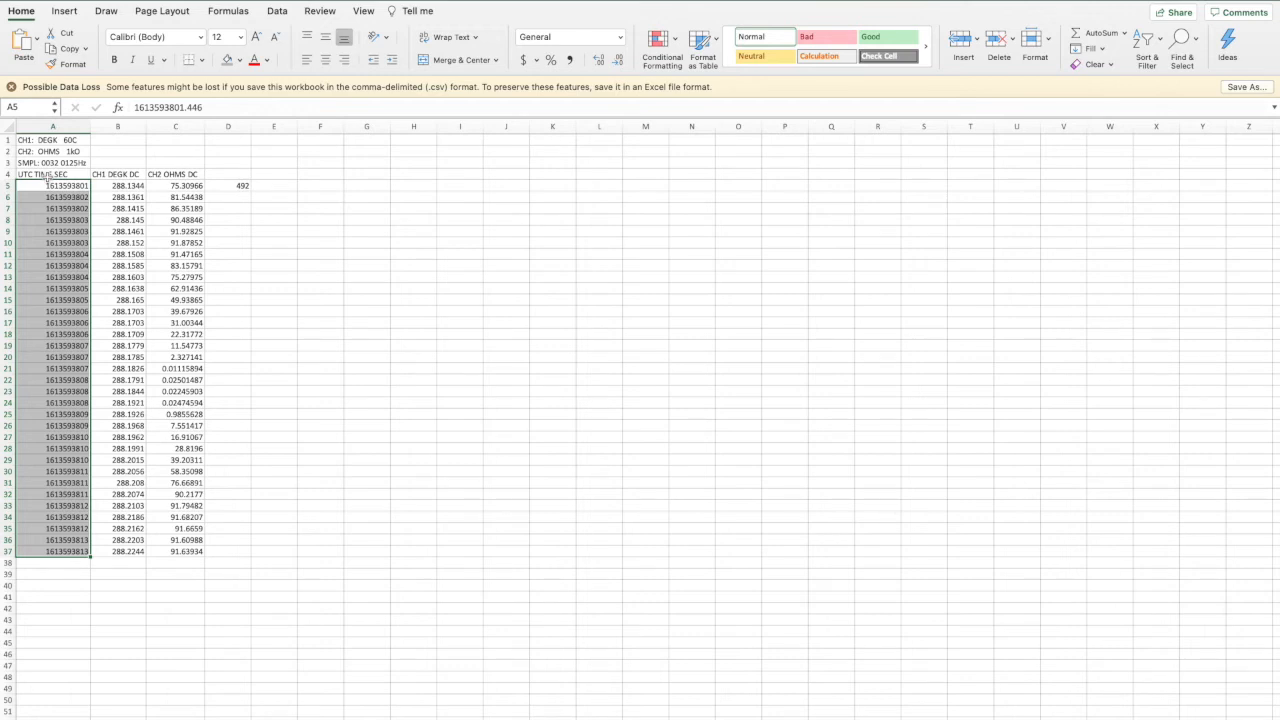
left_click(620, 37)
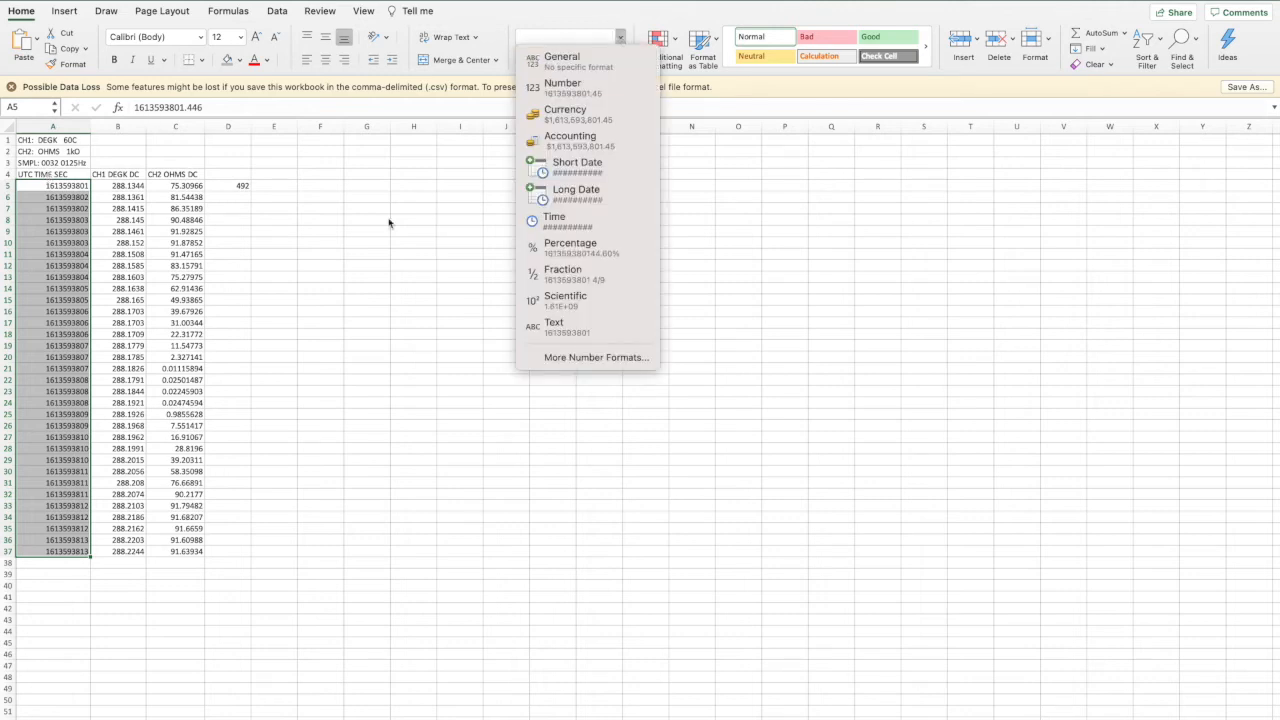
left_click(240, 190)
- Replace the content of D5 with the Unix time conversion formula =(A5/86400)+DATE(1970,1,1)
left_click(240, 194)
left_click(236, 186)
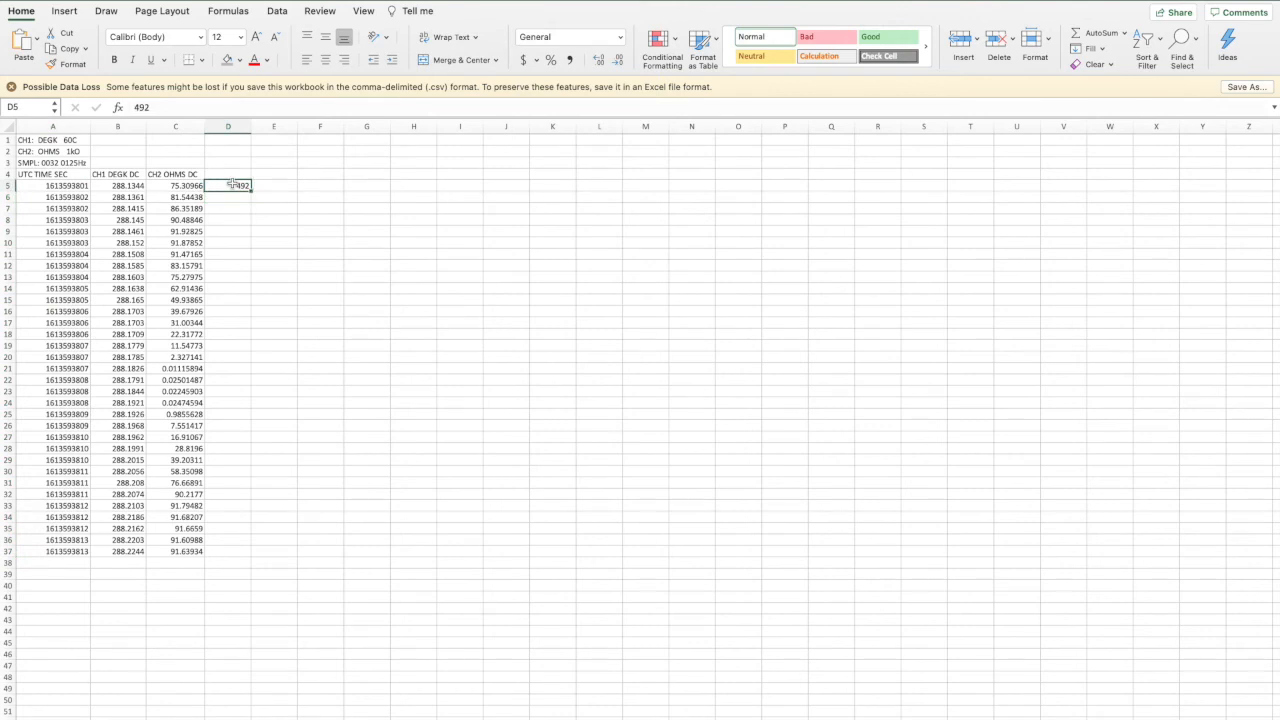
type("=A5")
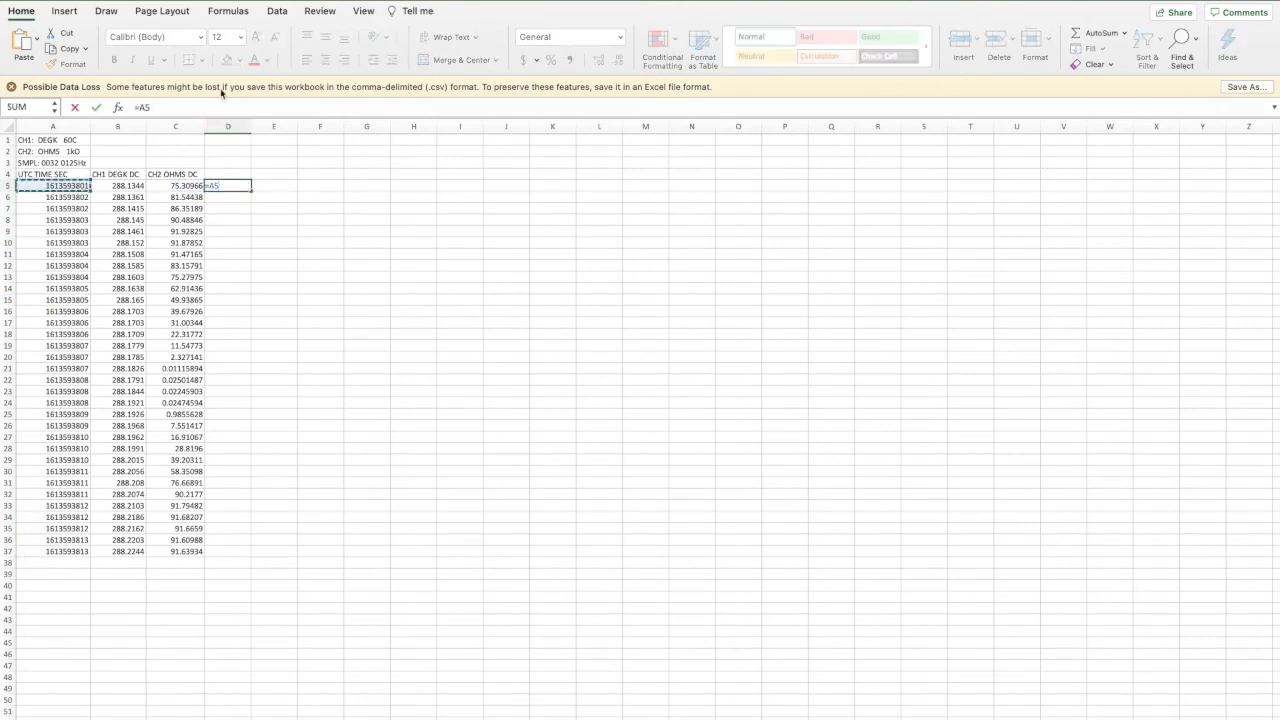
left_click(197, 110)
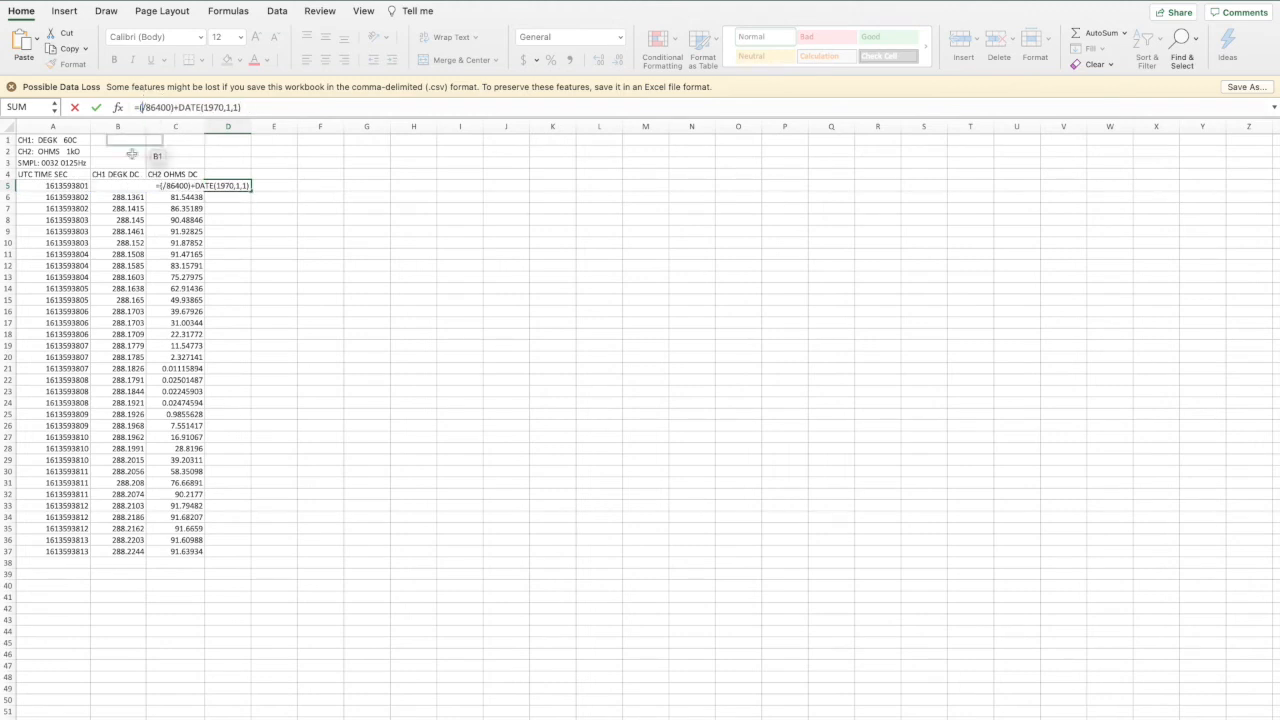
left_click(62, 186)
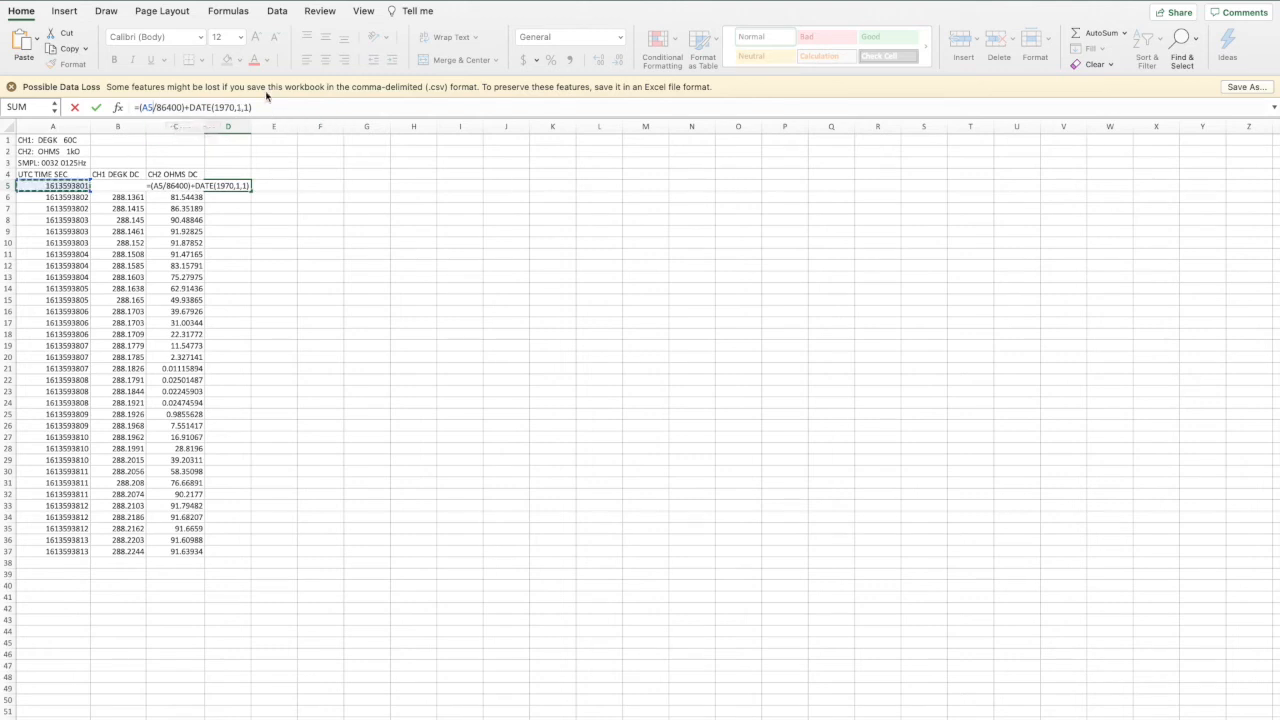
key("Return")
key("Up")
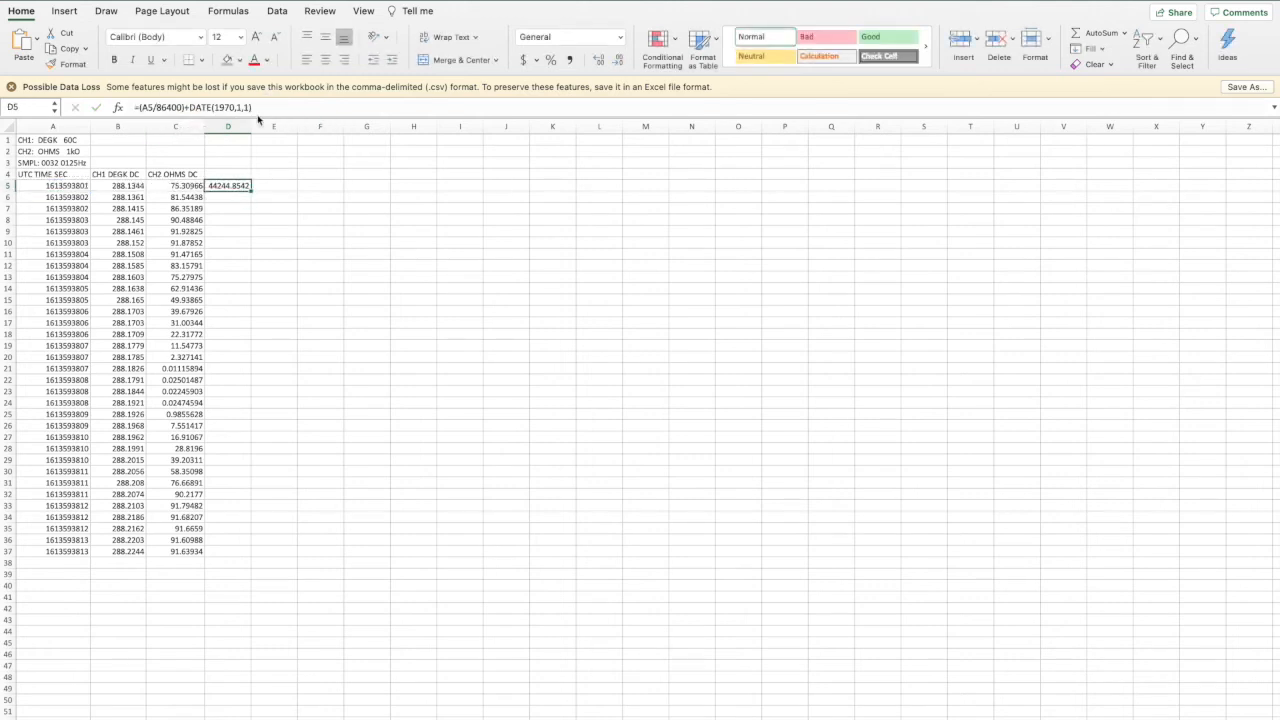
- Widen column D to 10.00 and format the converted time in D5 as Long Date
left_click_drag(251, 126, 257, 126)
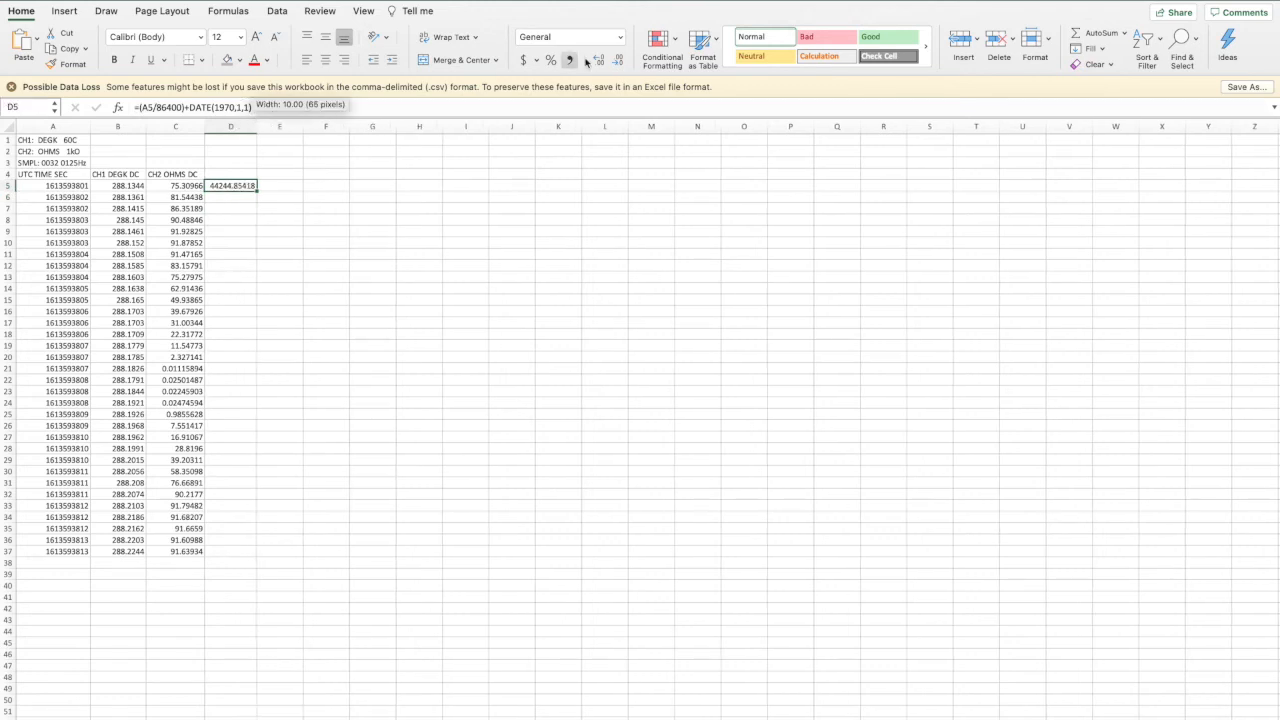
left_click(621, 38)
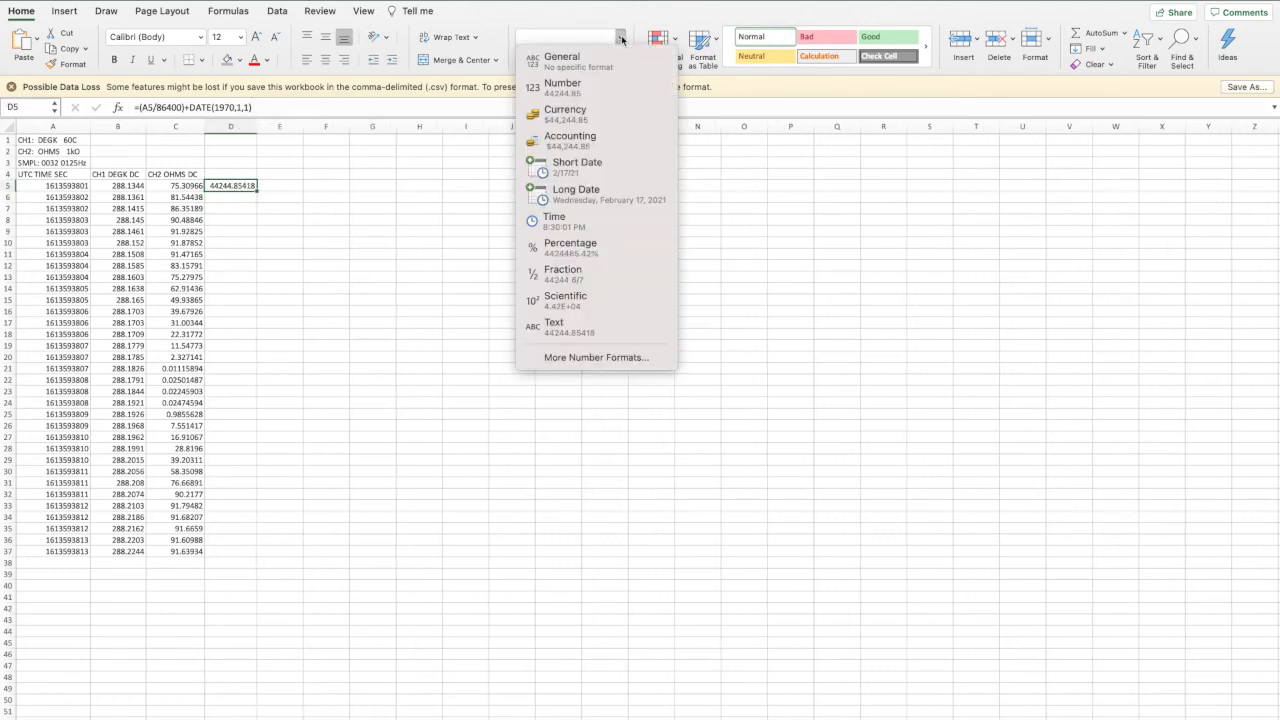
left_click(603, 200)
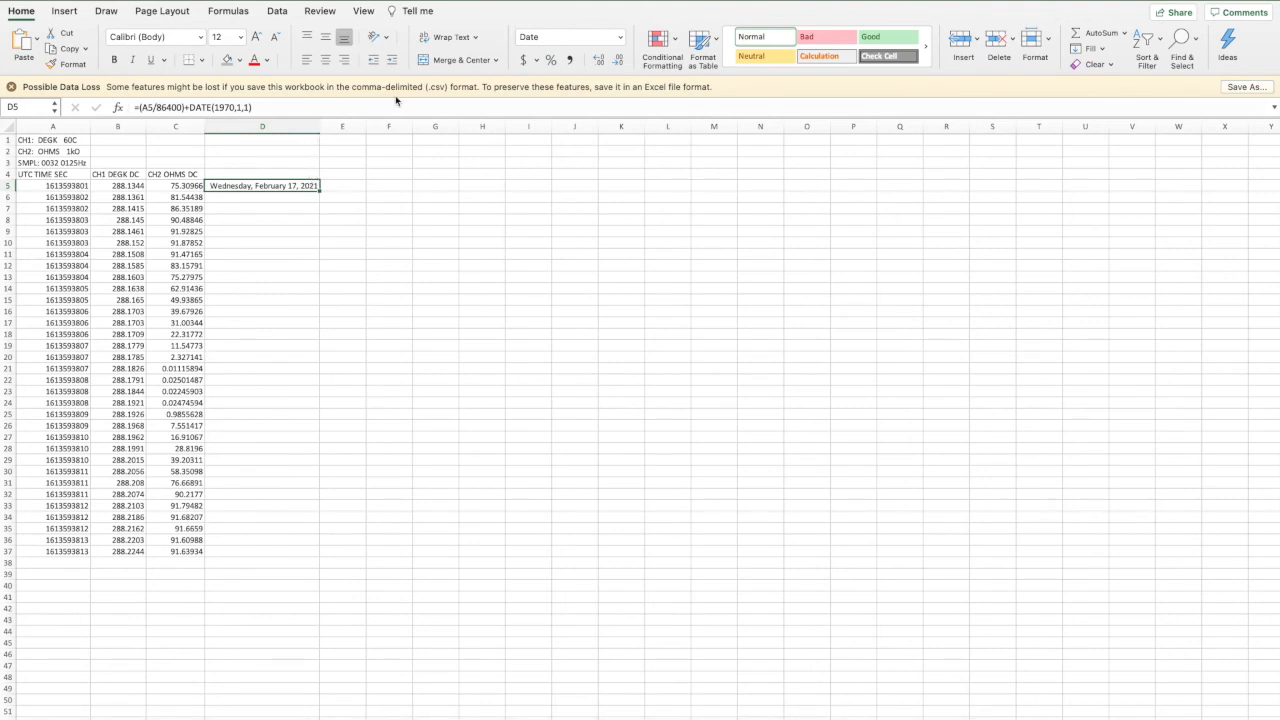
- Set D5 to the date type 3/14/12 1:30 PM and fill its conversion formula down through D37
left_click(619, 38)
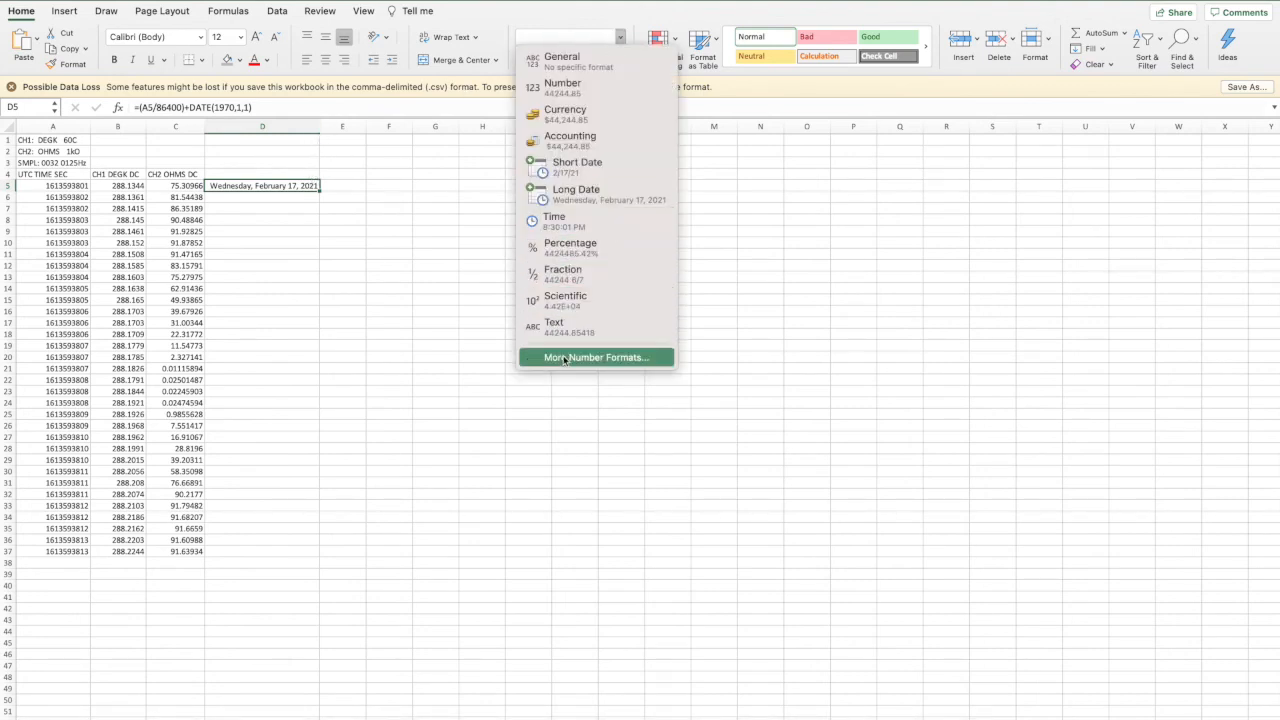
left_click(566, 358)
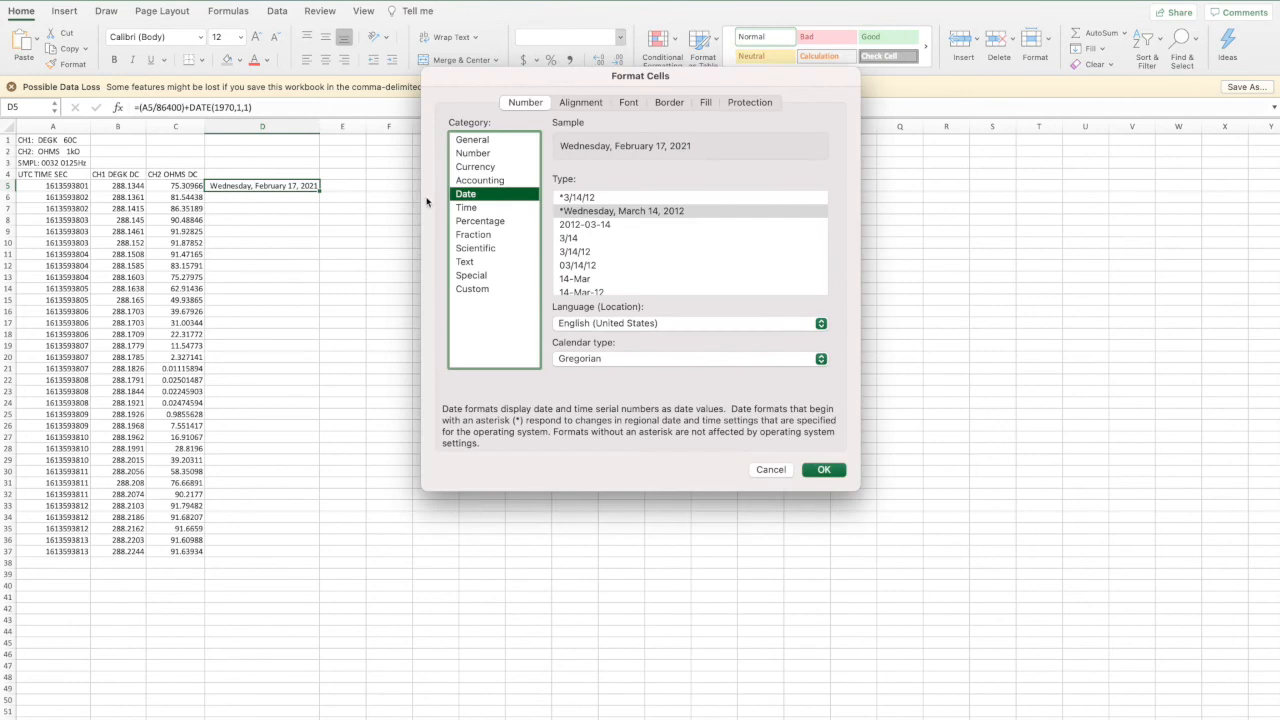
scroll(612, 231, "down", 5)
left_click(612, 230)
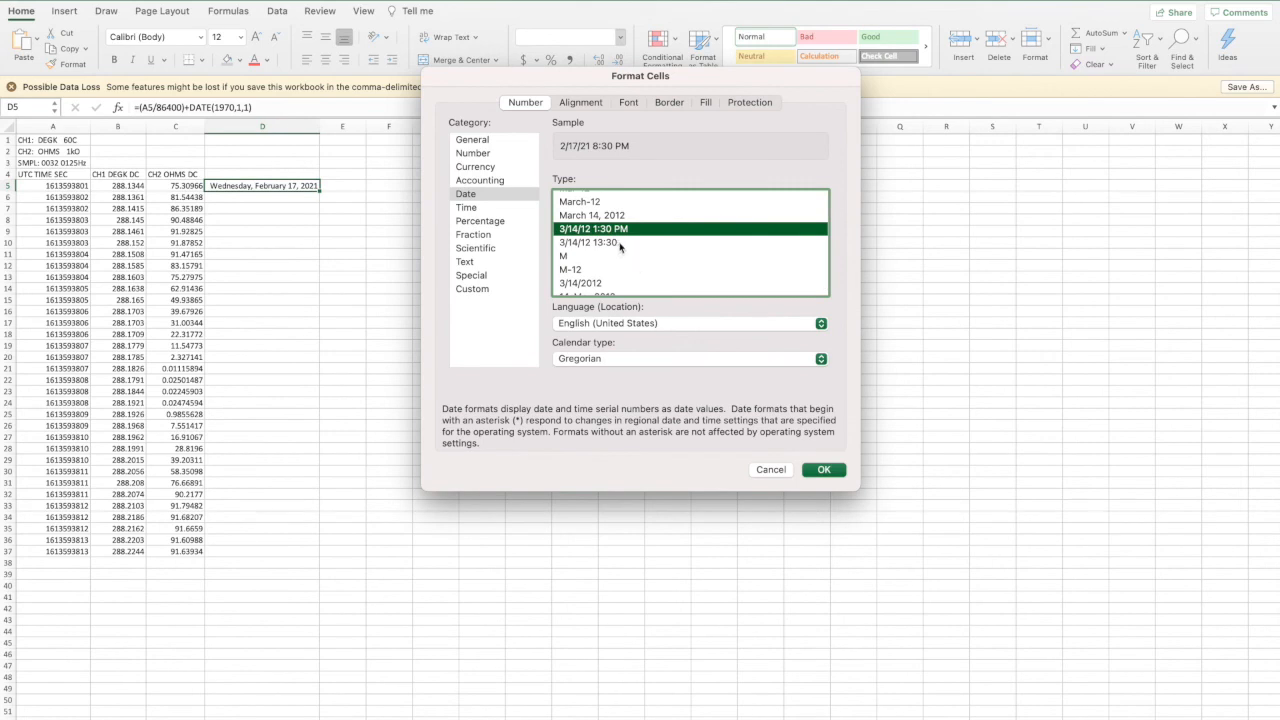
left_click(823, 470)
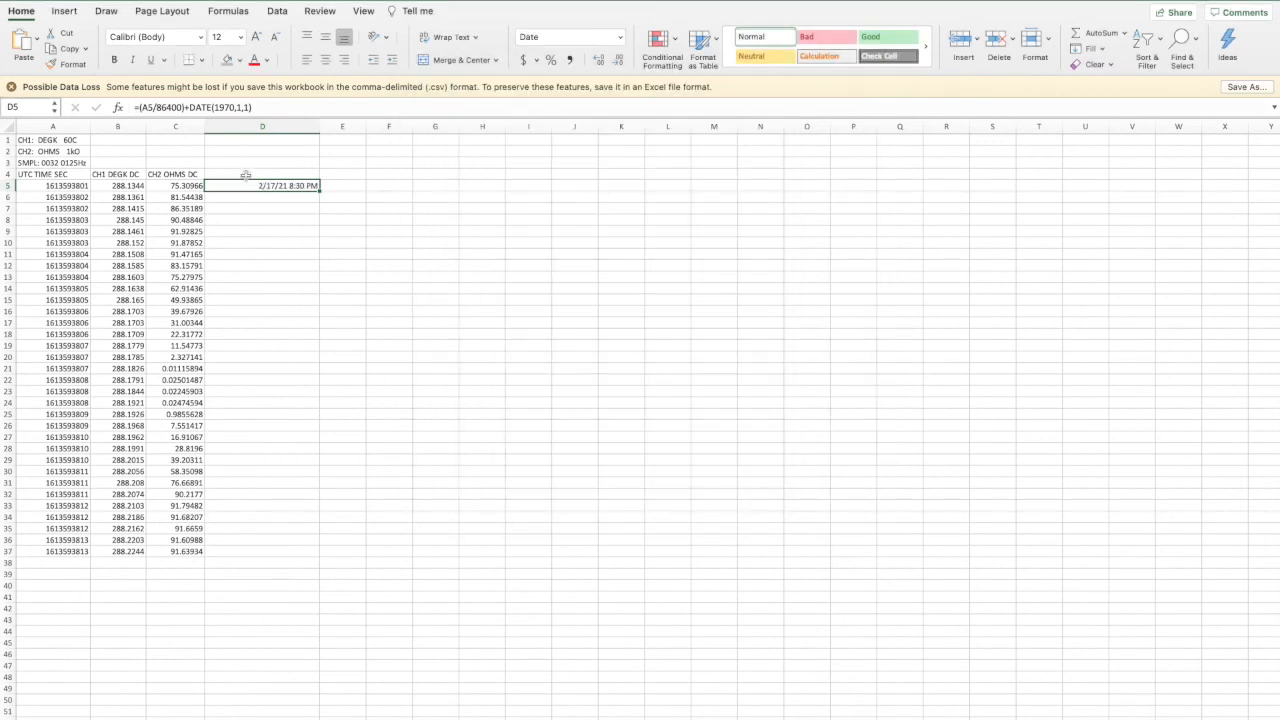
left_click_drag(320, 190, 312, 557)
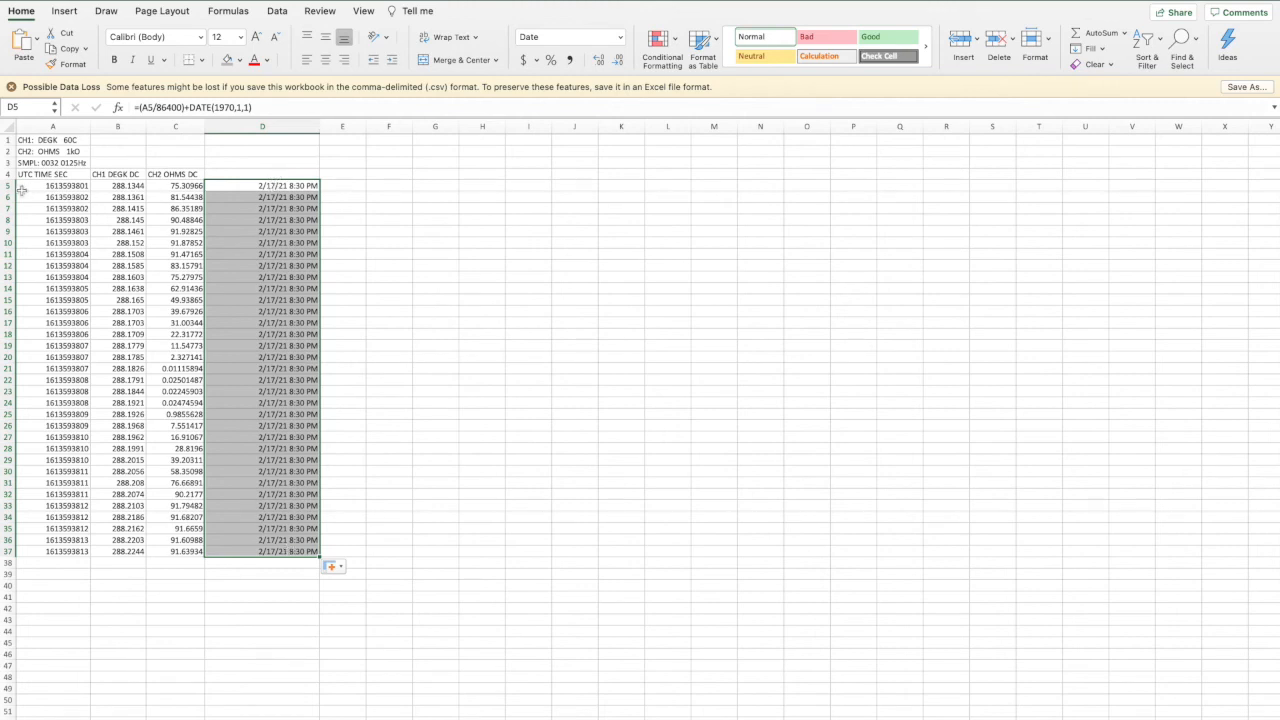
- Examine the conversion formula in D5, the CH1 readings in B5:B36 and the channel settings in A1:A3
left_click(270, 185)
double_click(297, 185)
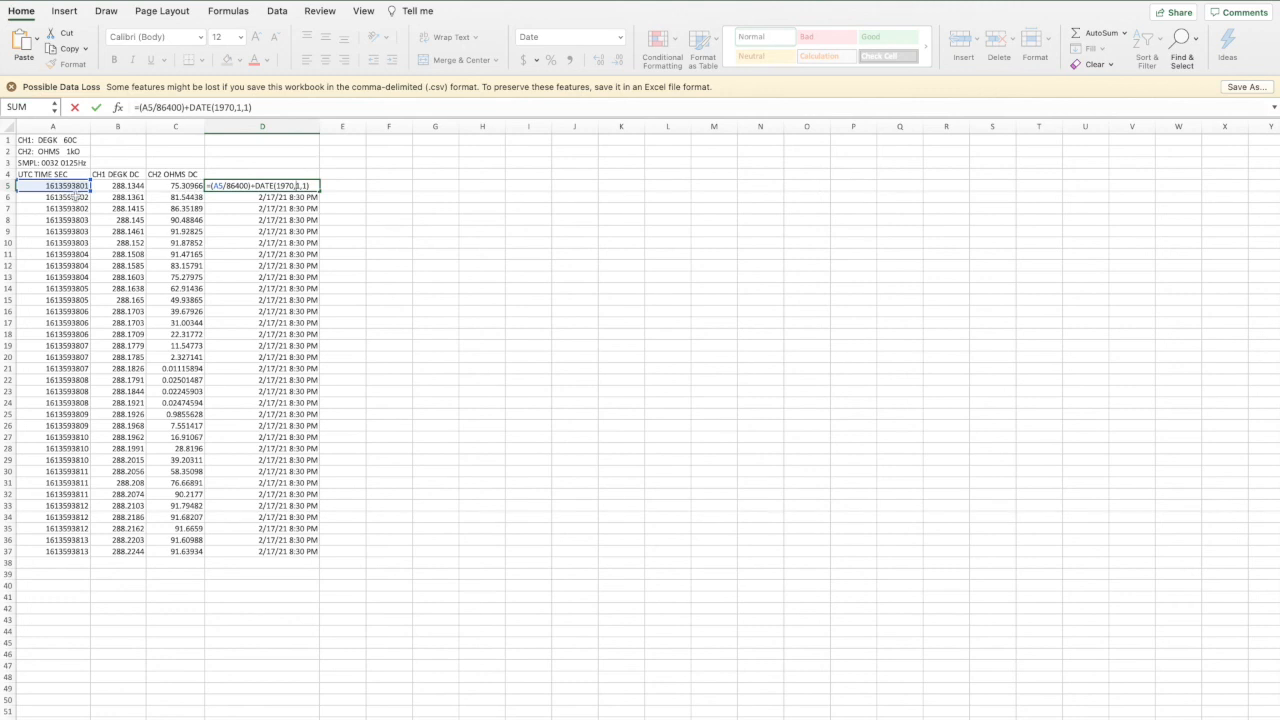
key("Escape")
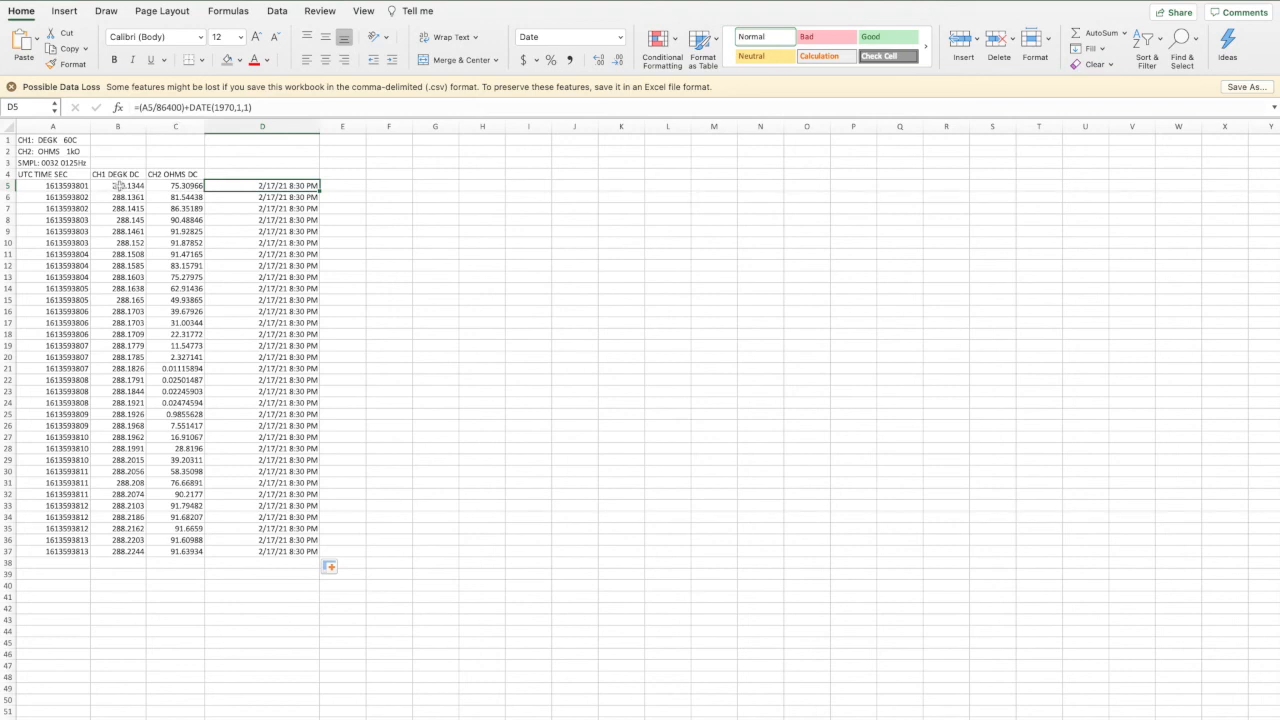
left_click_drag(118, 186, 126, 541)
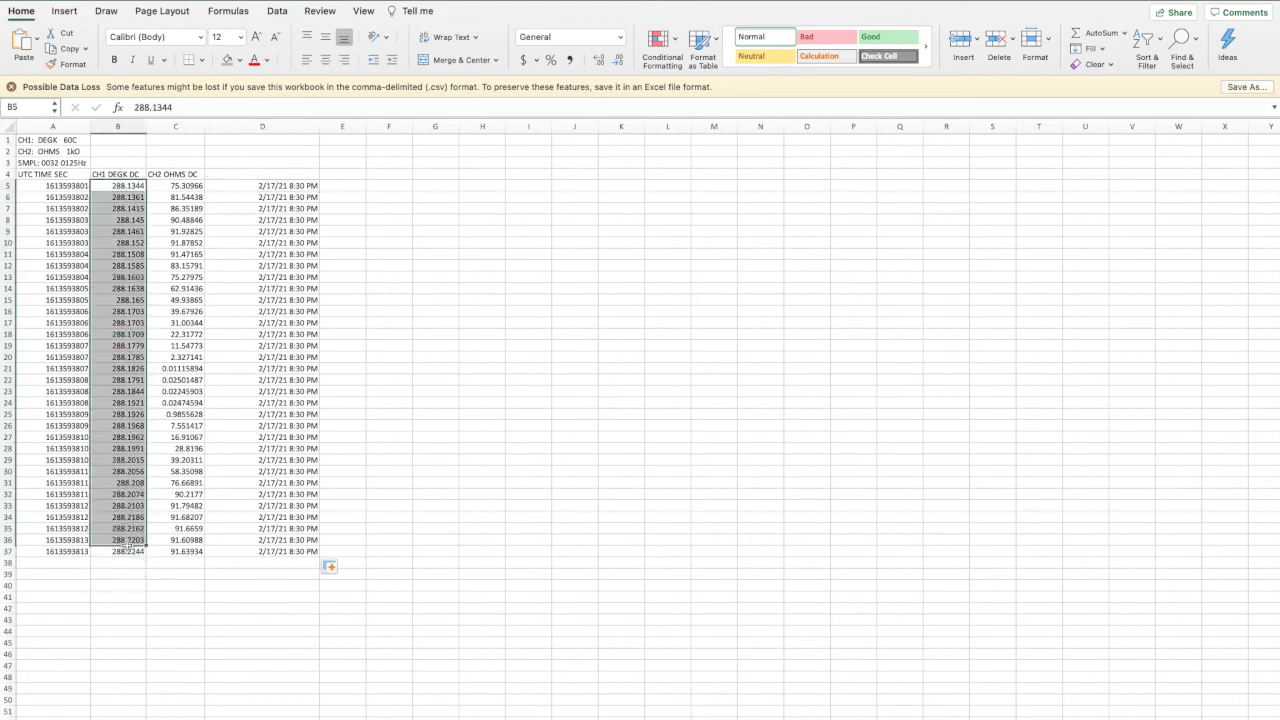
left_click_drag(24, 139, 82, 163)
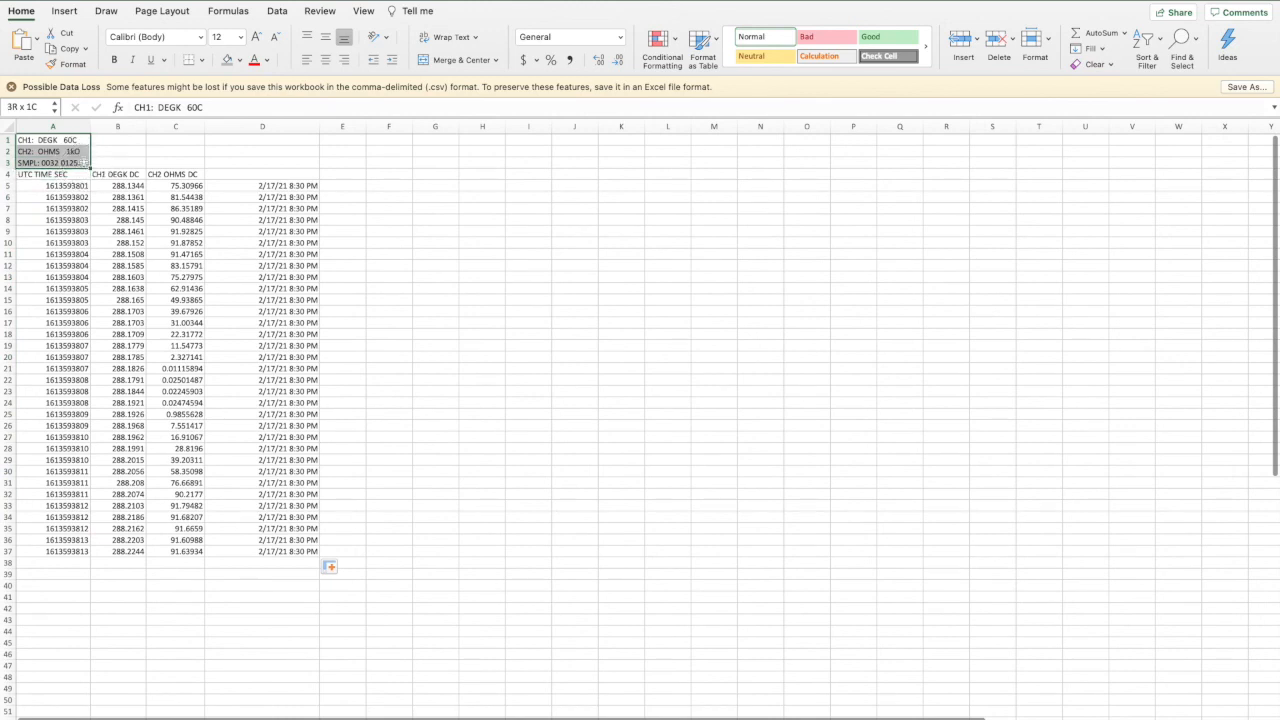